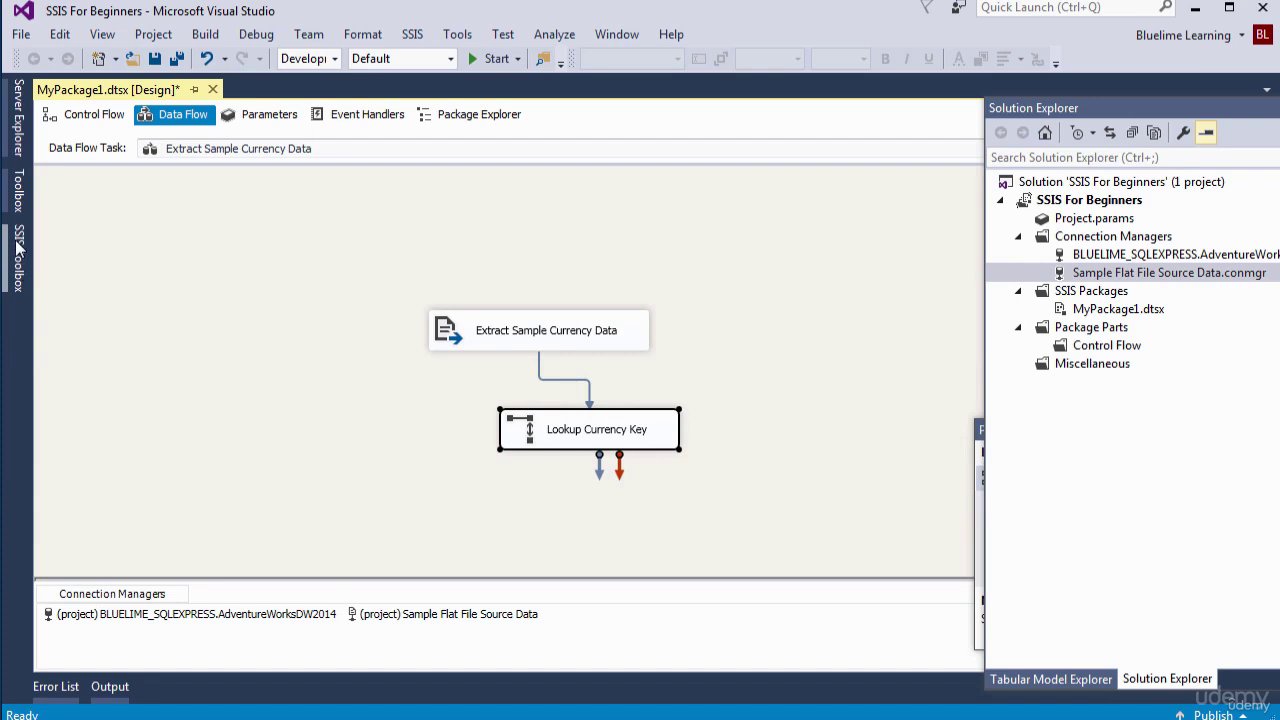
# Add a second Lookup transformation to the data flow below Lookup Currency Key
pyautogui.click(17, 245)
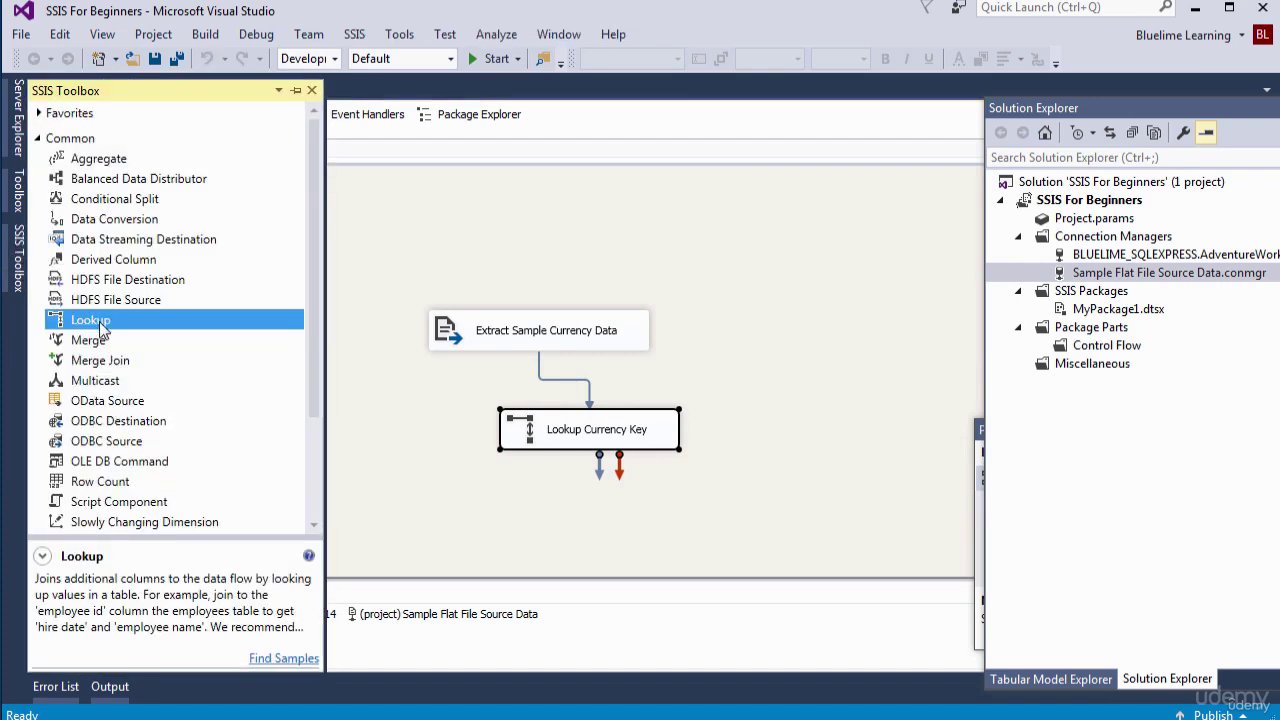
pyautogui.moveTo(99, 321); pyautogui.dragTo(532, 512)
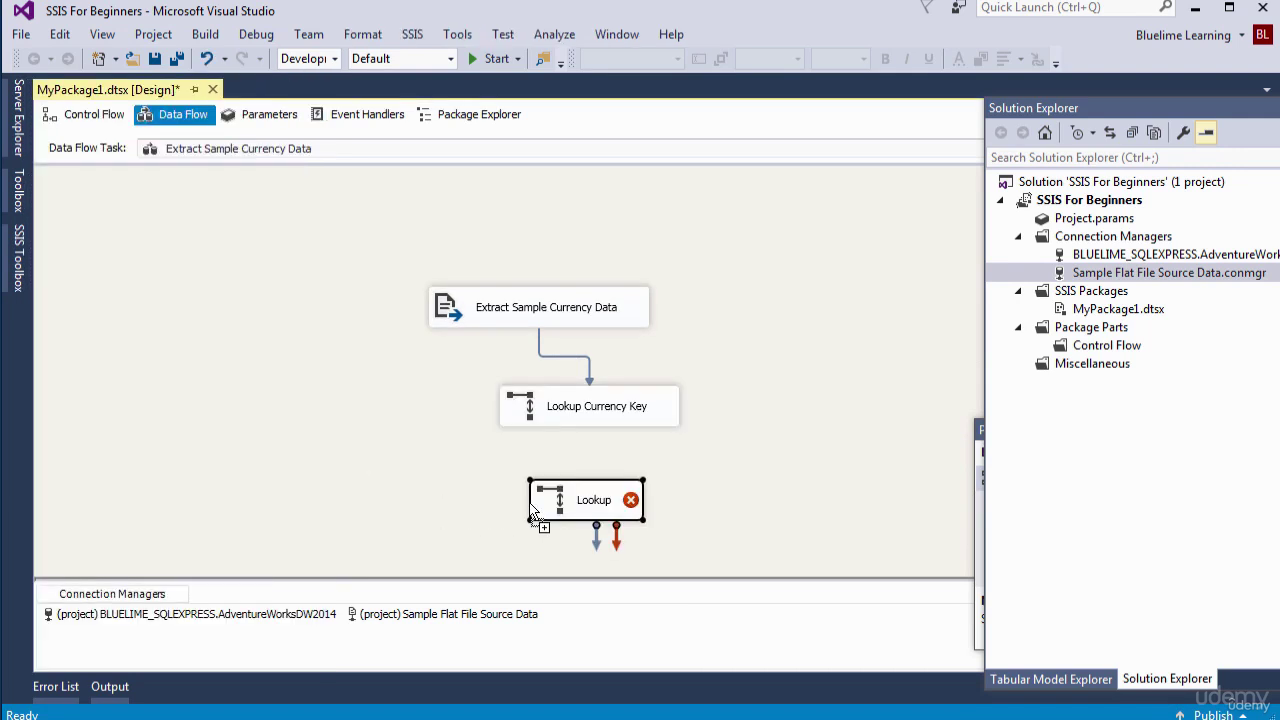
pyautogui.click(872, 575)
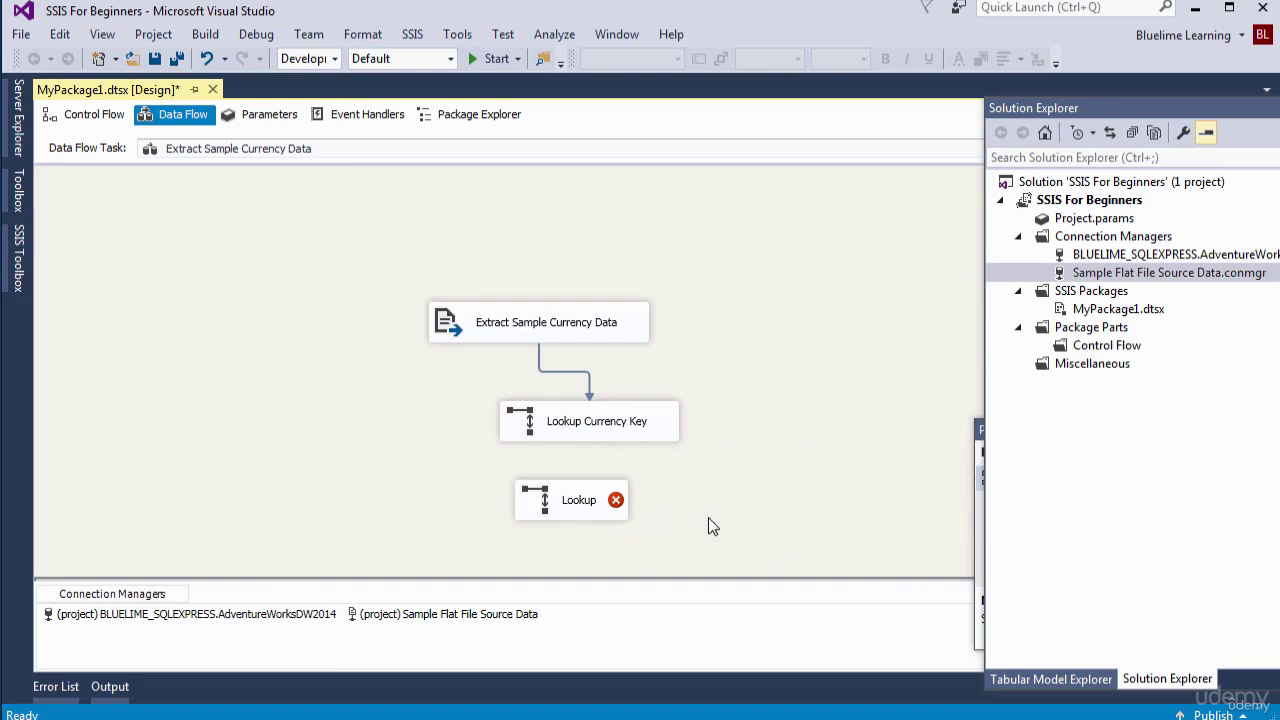
# Connect Lookup Currency Key to the new Lookup, using Lookup Match Output as output and Lookup Input as input
pyautogui.click(600, 430)
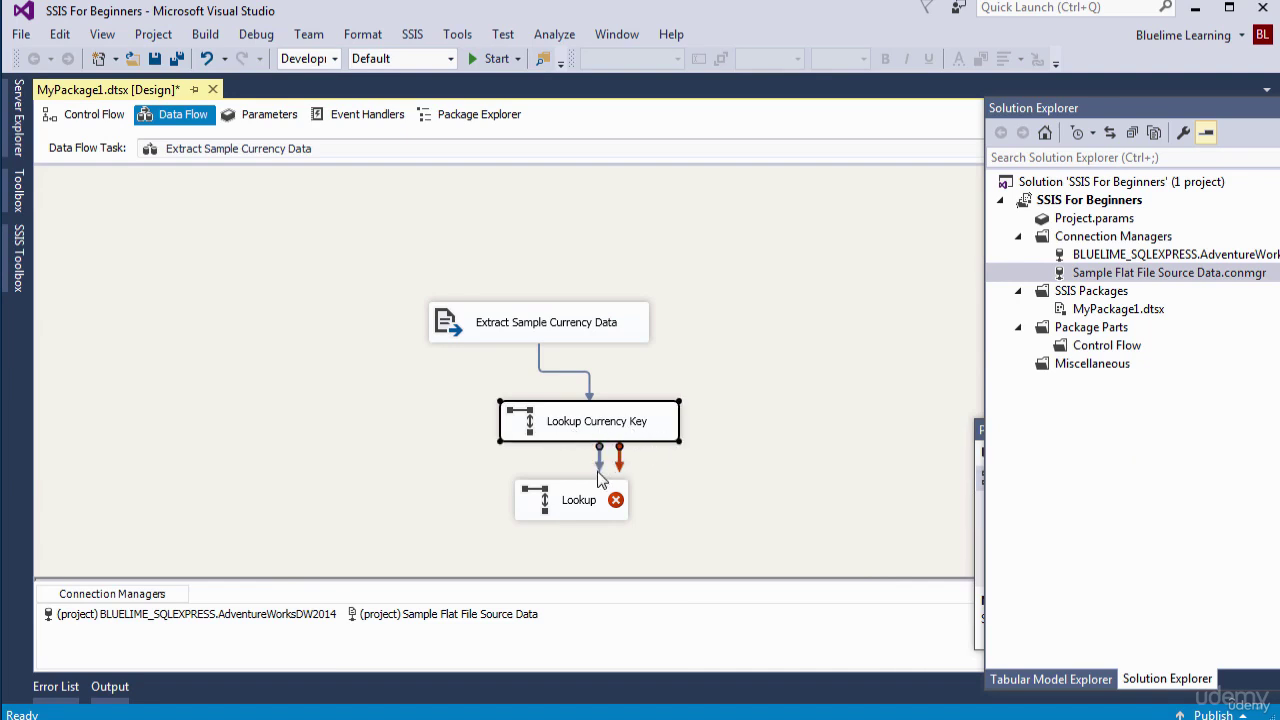
pyautogui.moveTo(600, 472); pyautogui.dragTo(603, 492)
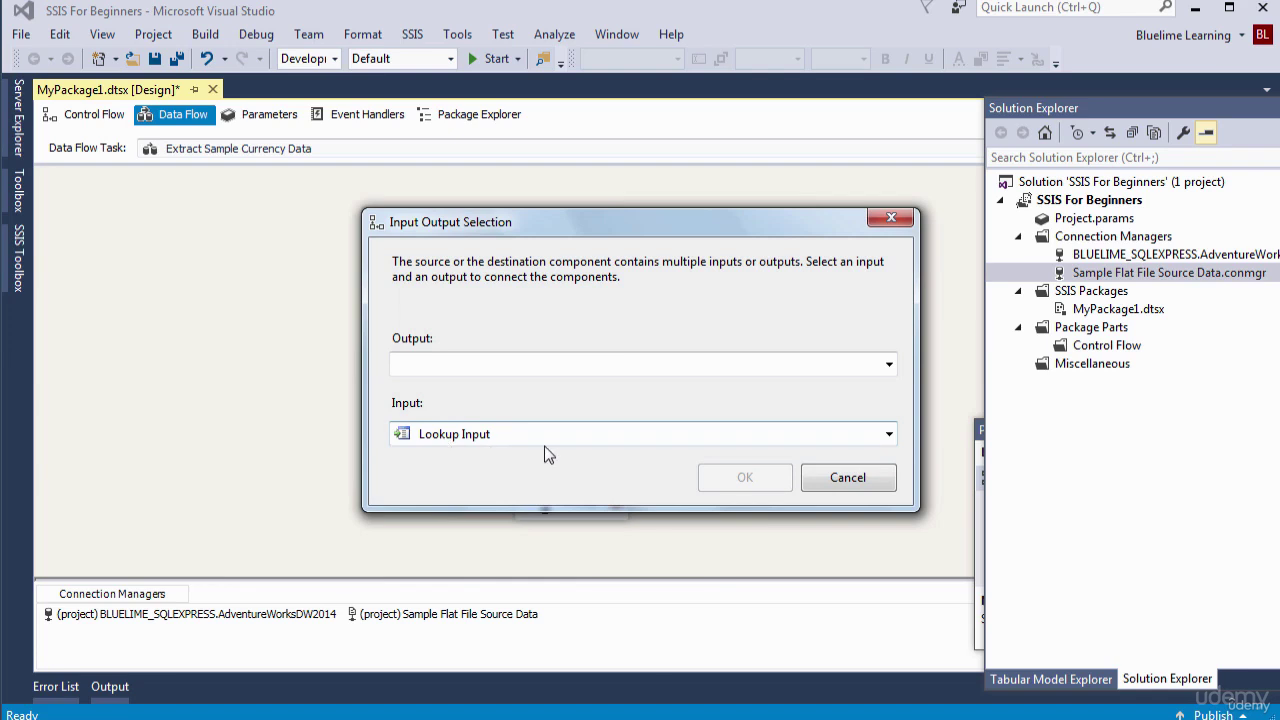
pyautogui.click(889, 435)
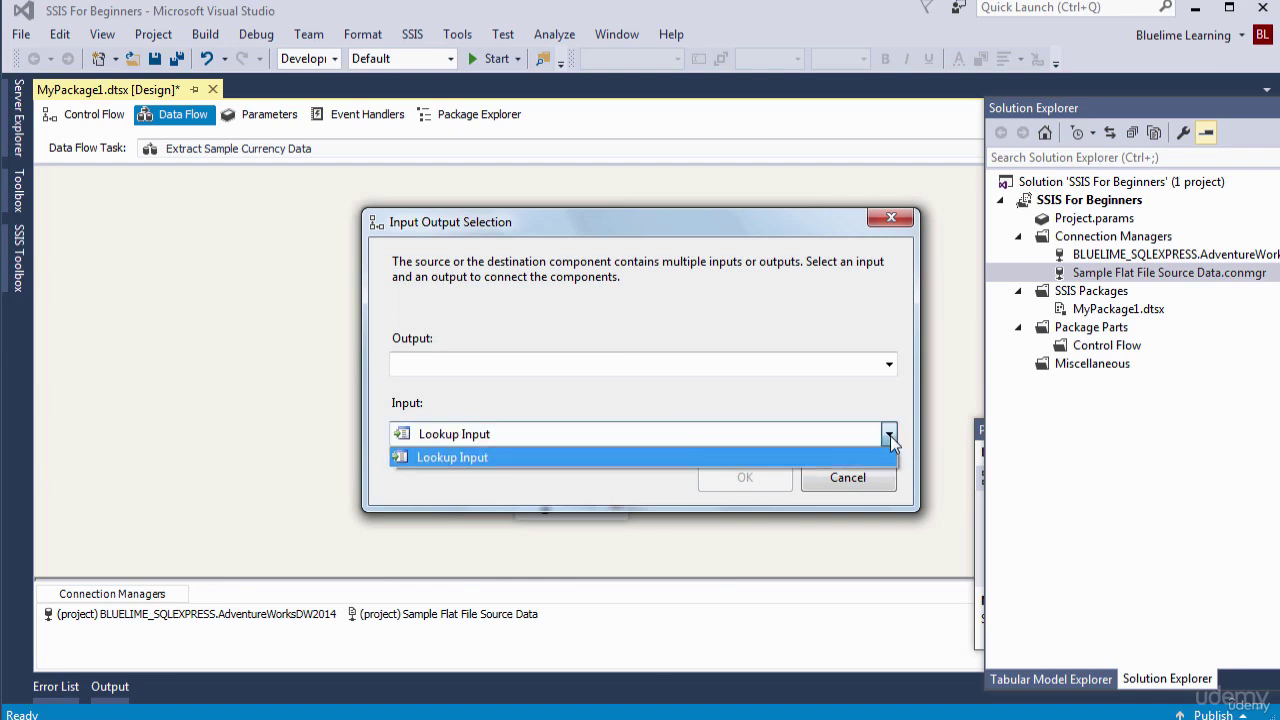
pyautogui.click(677, 436)
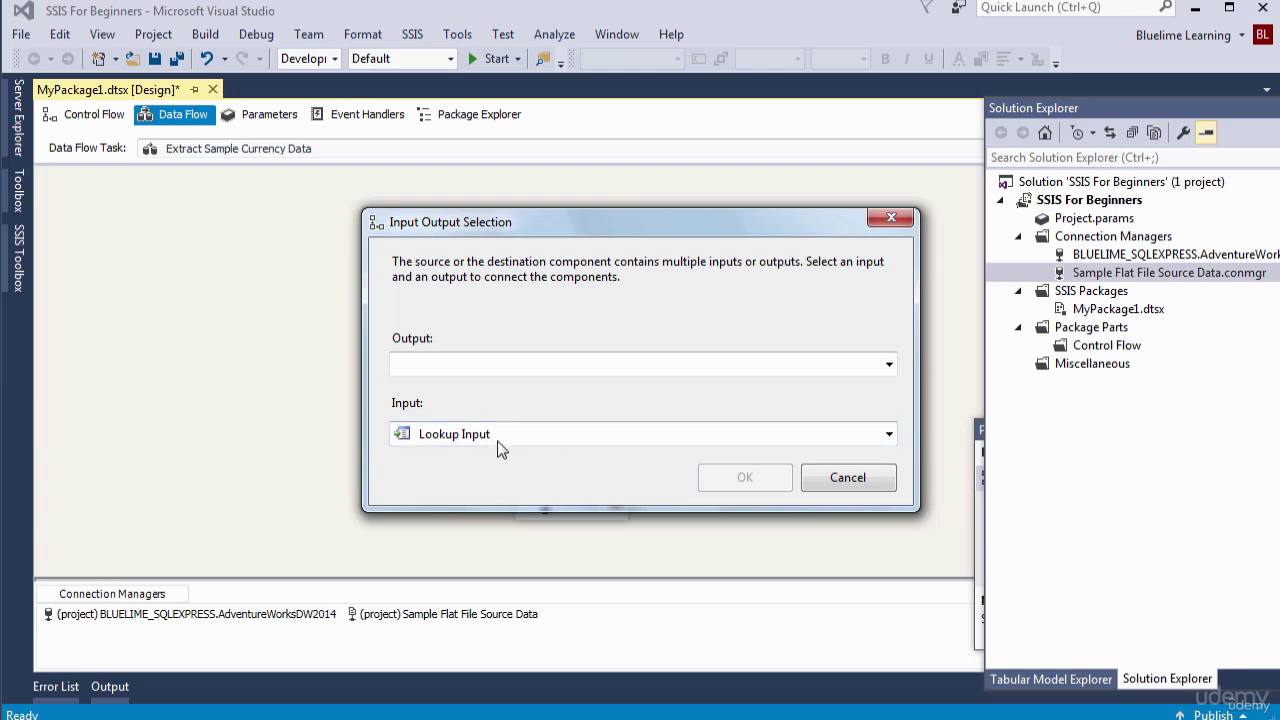
pyautogui.click(888, 368)
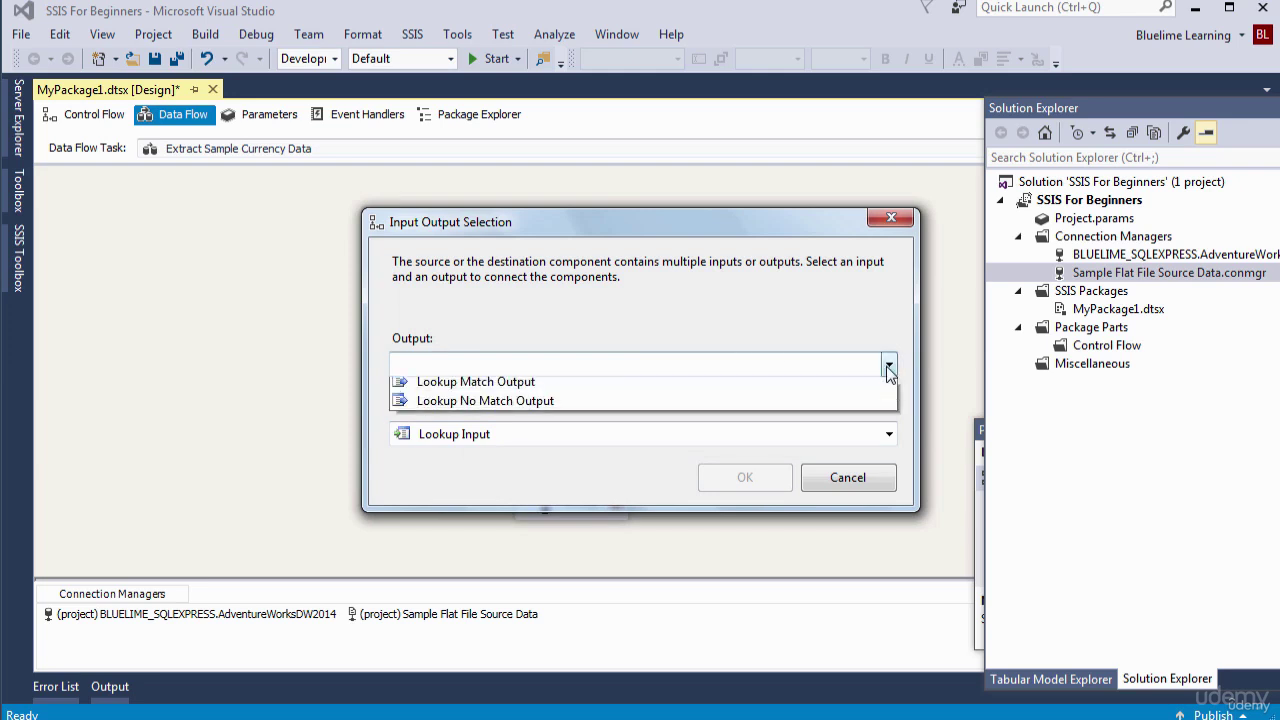
pyautogui.click(520, 389)
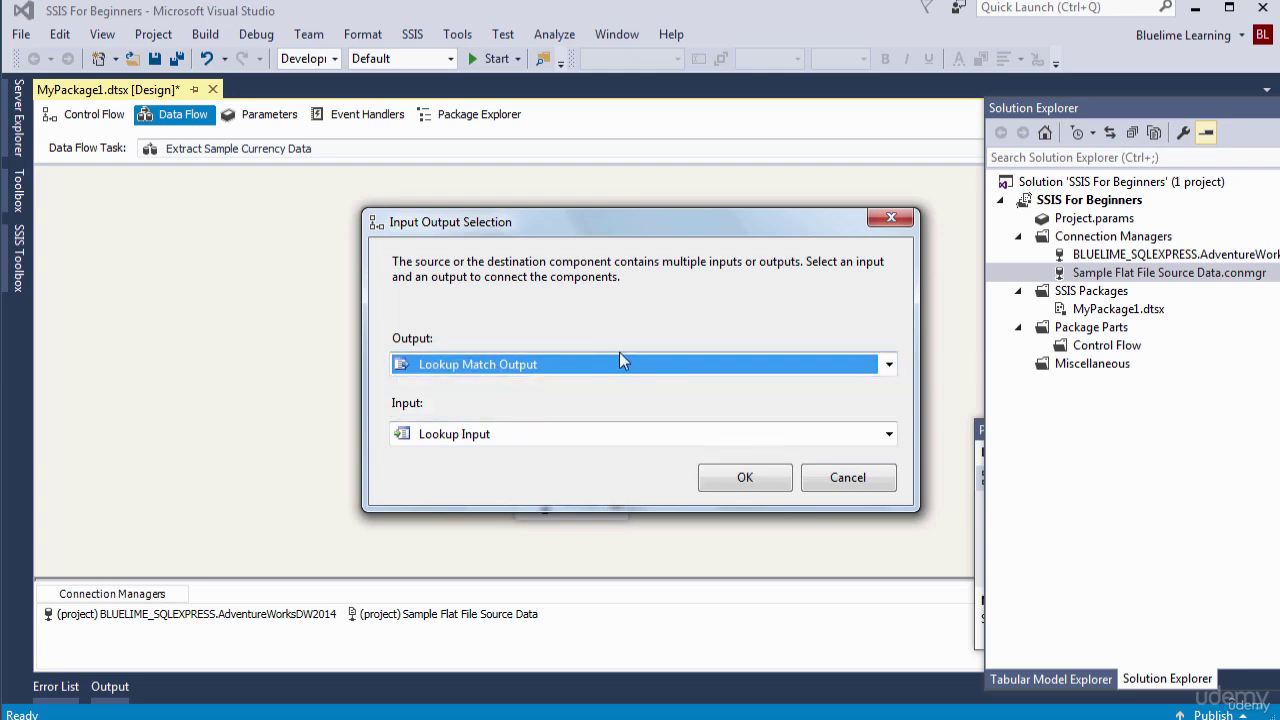
pyautogui.click(741, 483)
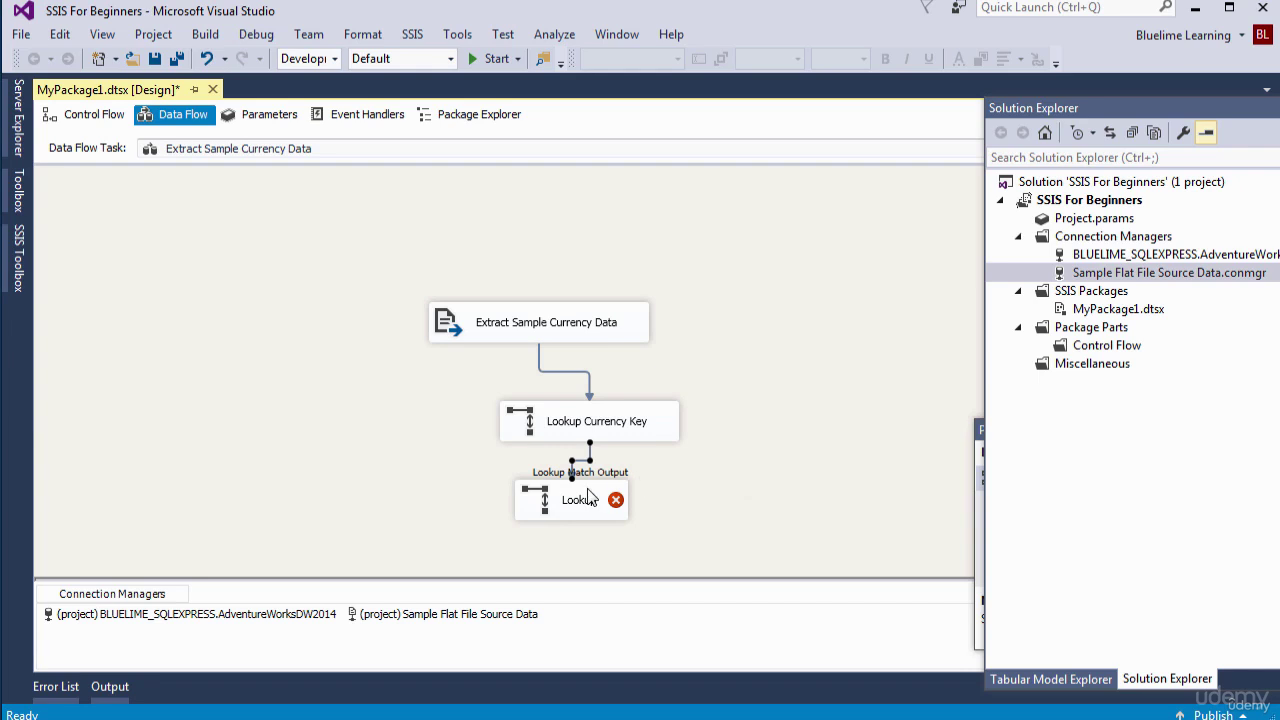
# Rename the new Lookup transformation to Lookup Date Key
pyautogui.moveTo(573, 502)
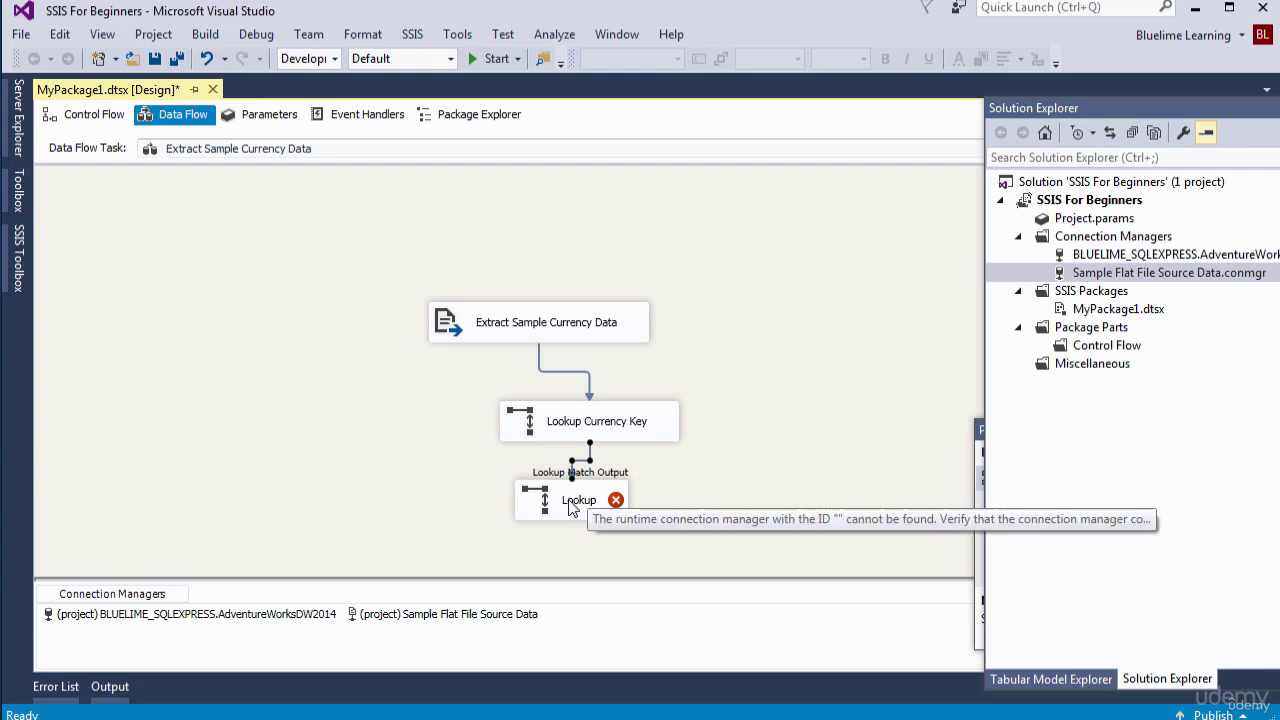
pyautogui.click(573, 505)
pyautogui.rightClick(578, 505)
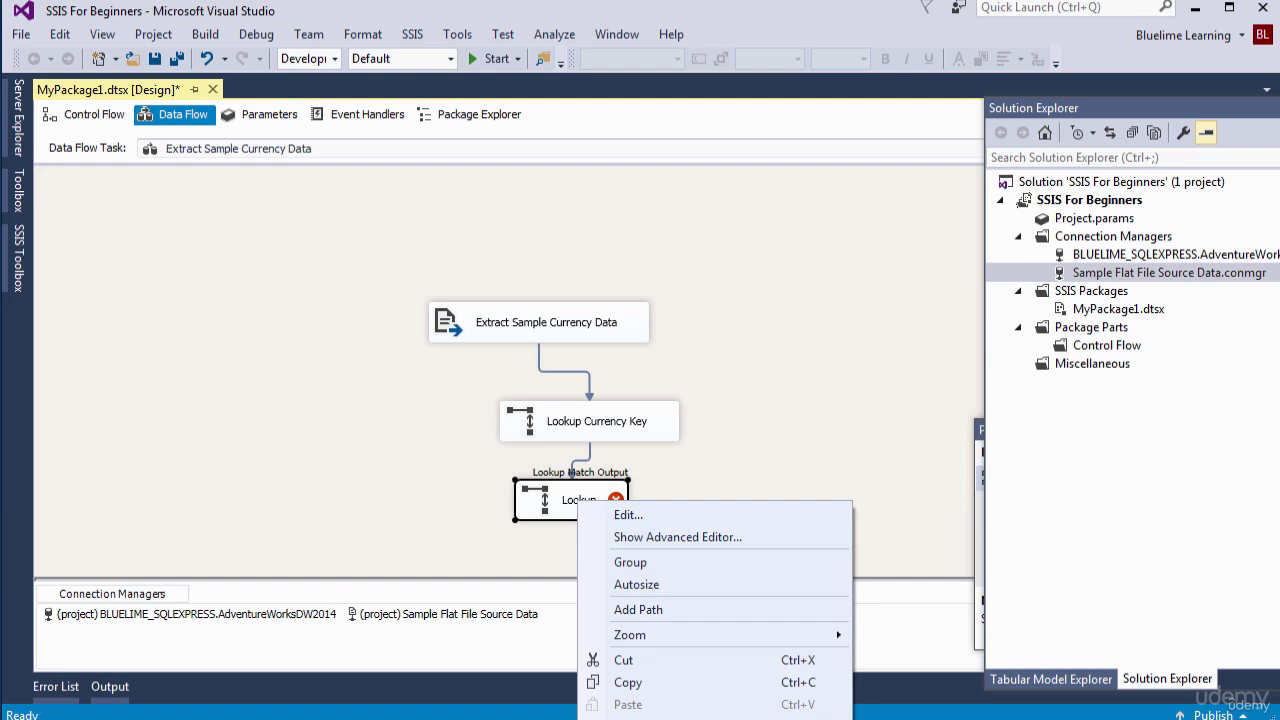
pyautogui.click(630, 716)
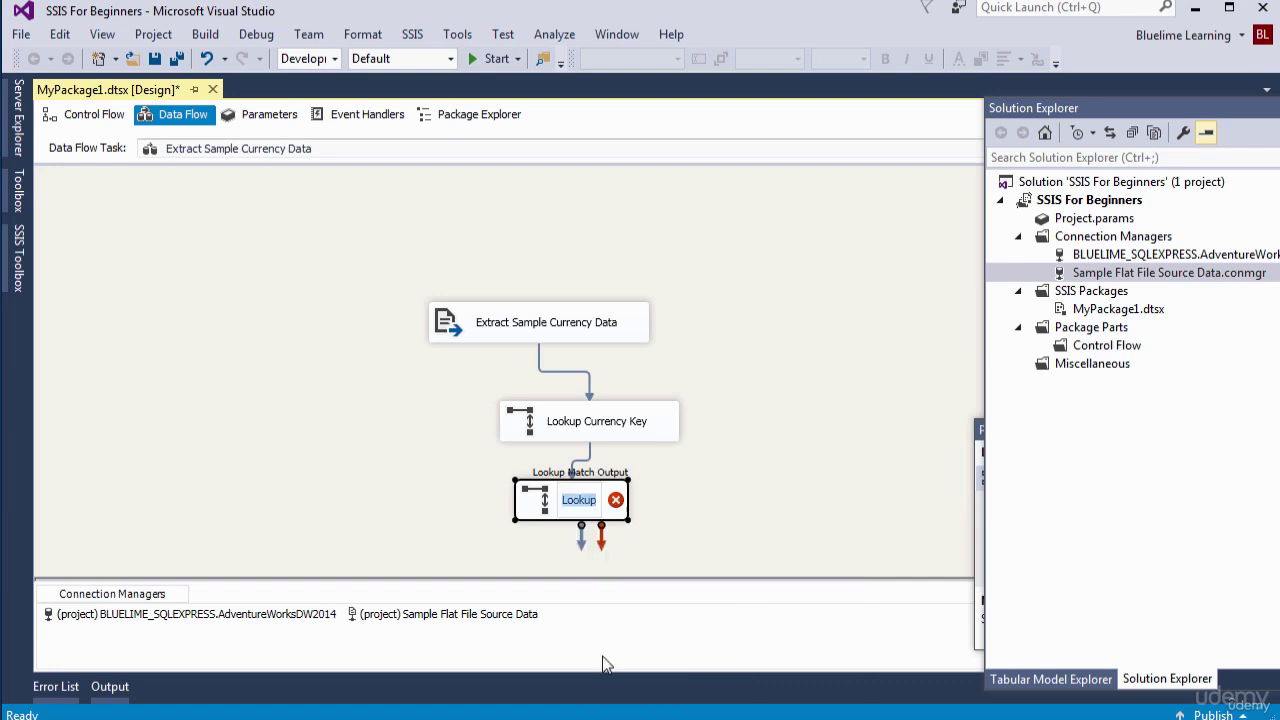
pyautogui.click(588, 500)
pyautogui.write('Date')
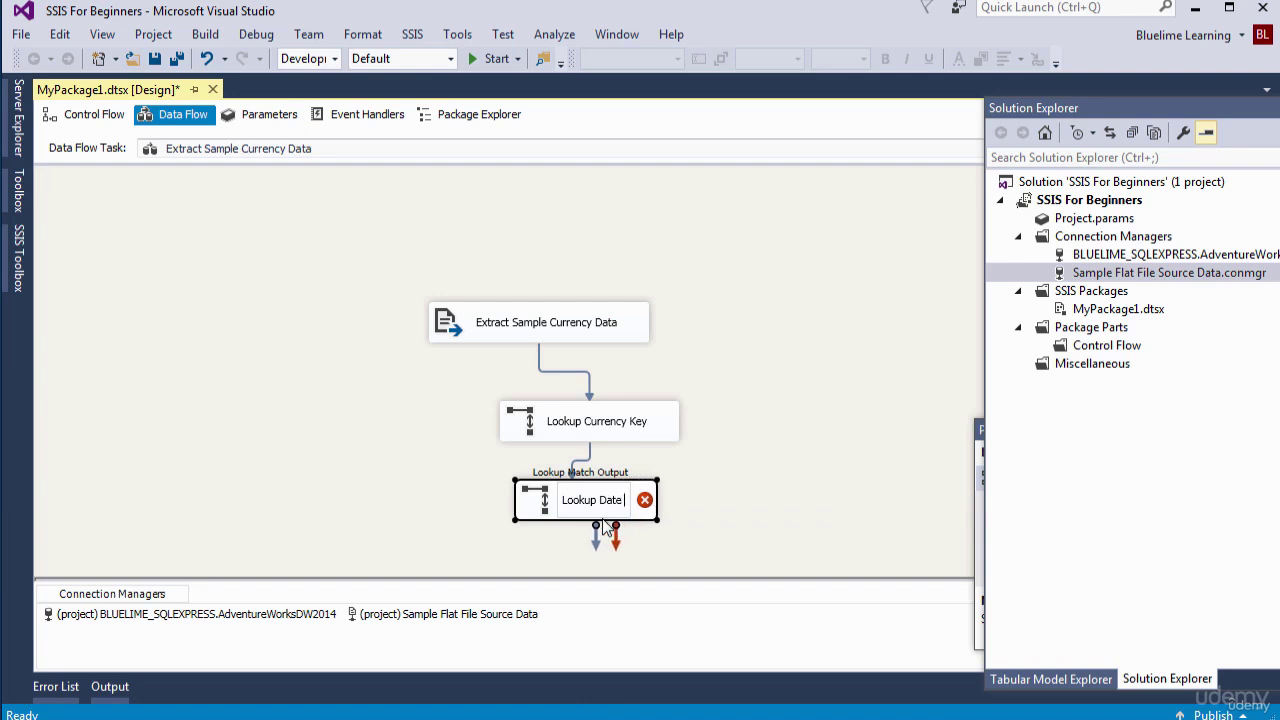
pyautogui.write(' Key')
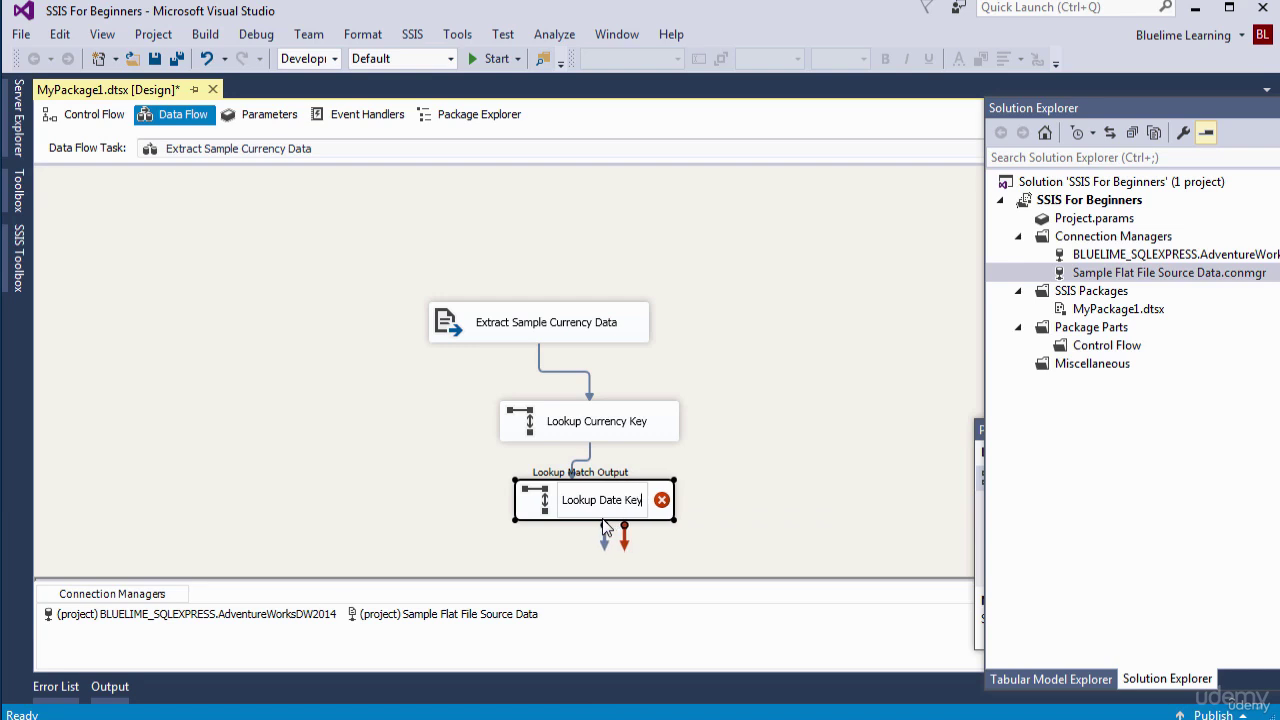
pyautogui.click(757, 558)
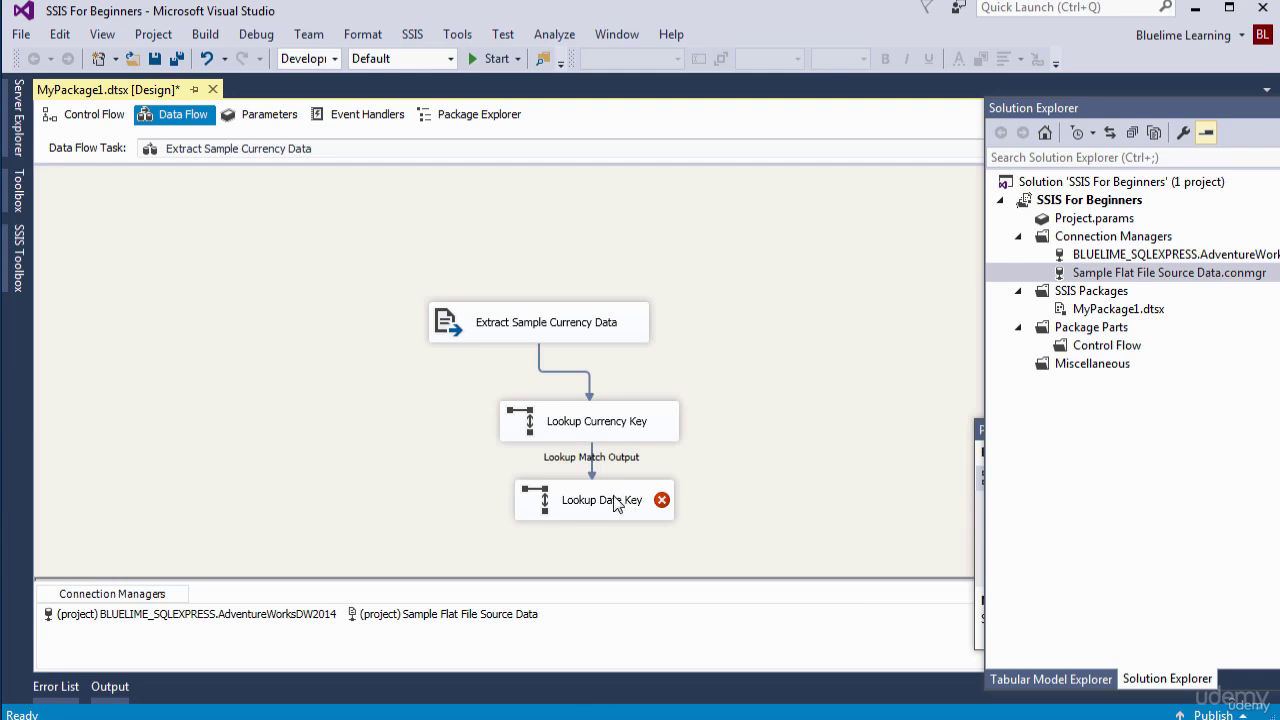
# In the Lookup Date Key editor, set the cache mode to Partial cache and the reference table to [dbo].[DimDate]
pyautogui.moveTo(580, 510)
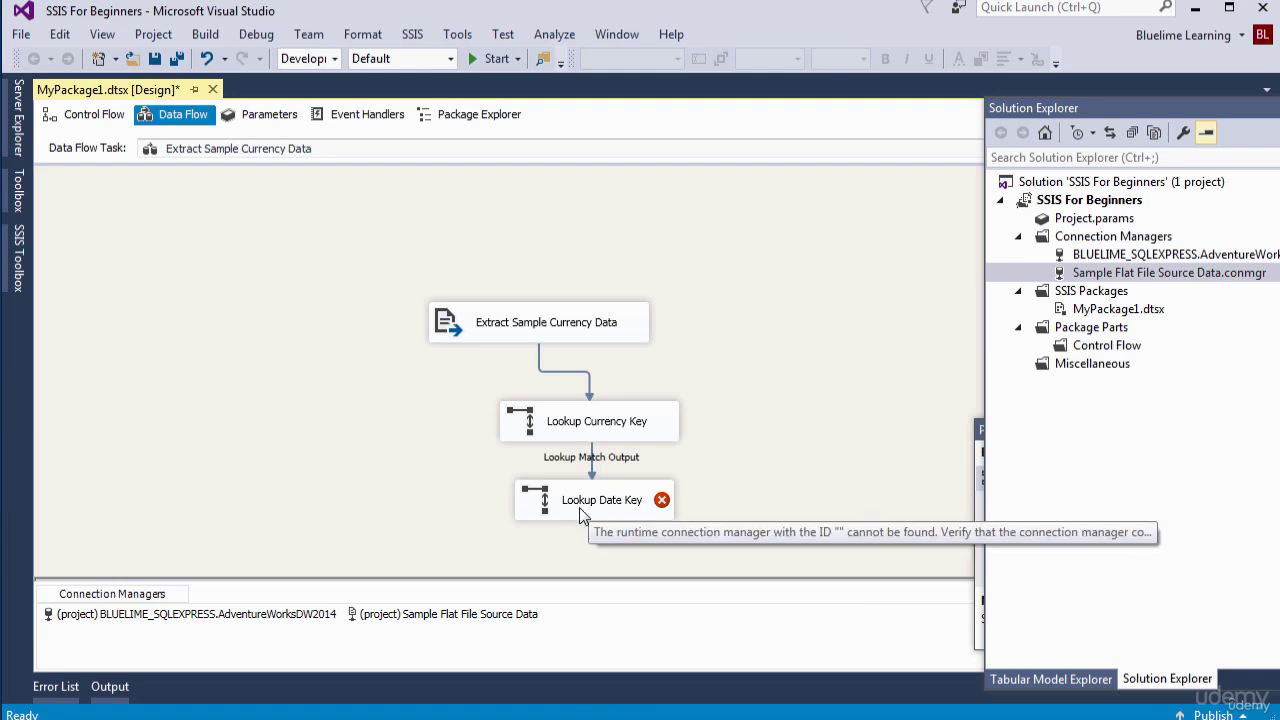
pyautogui.doubleClick(581, 508)
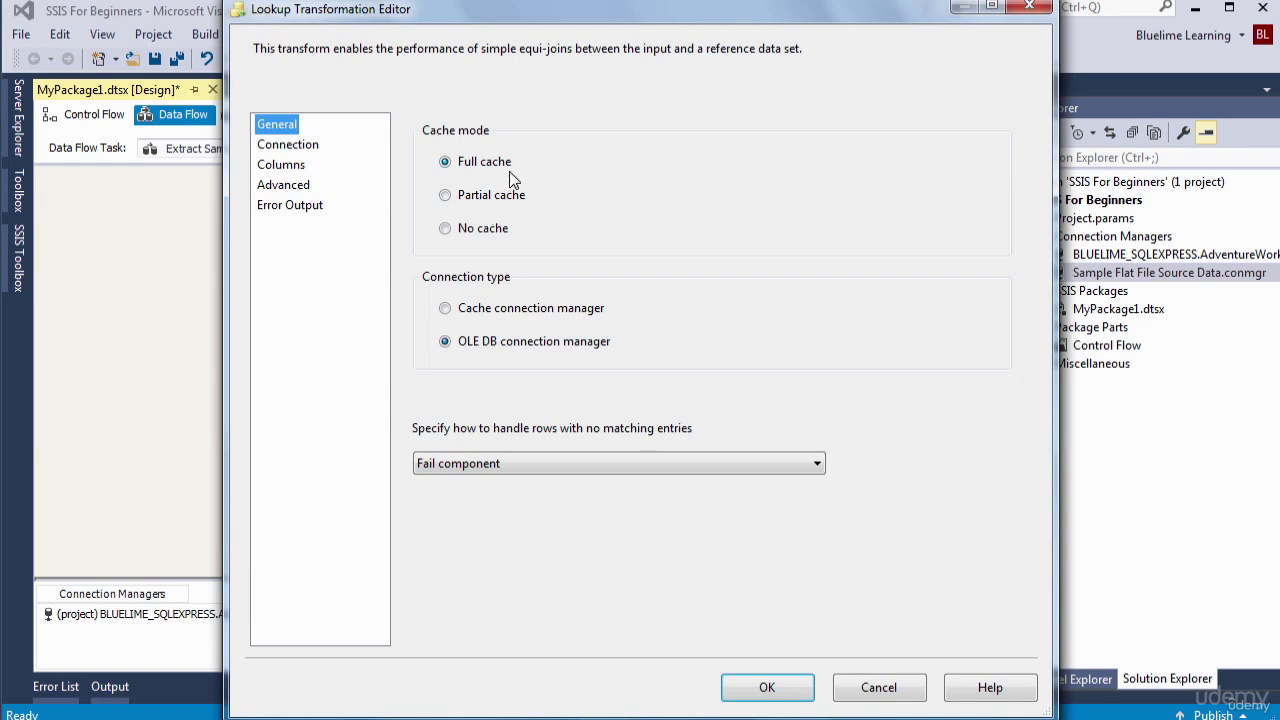
pyautogui.click(445, 196)
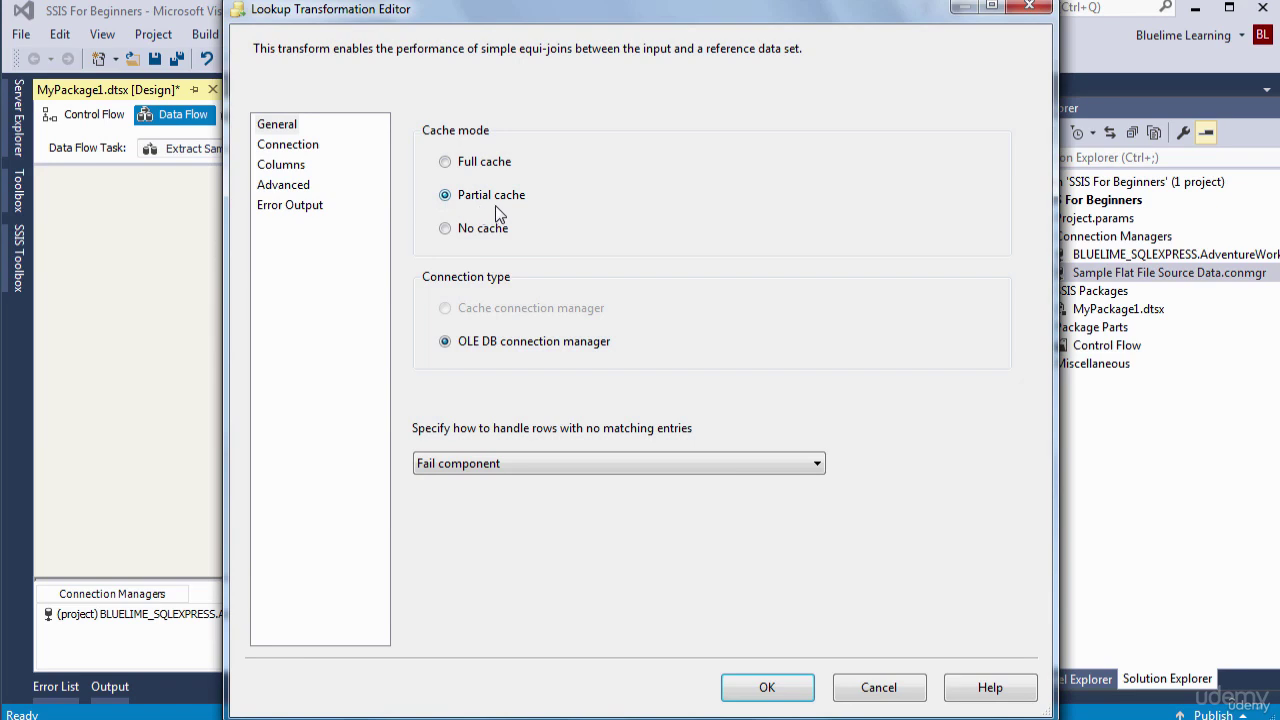
pyautogui.click(300, 152)
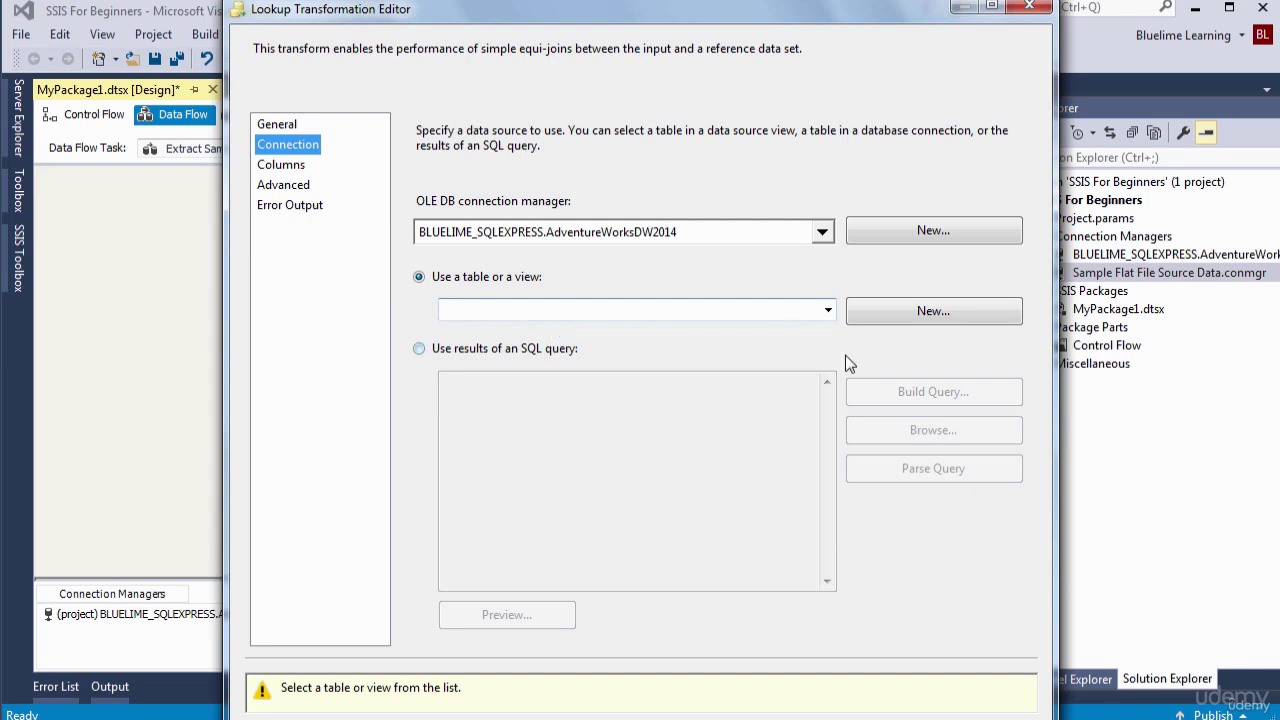
pyautogui.press('Down')
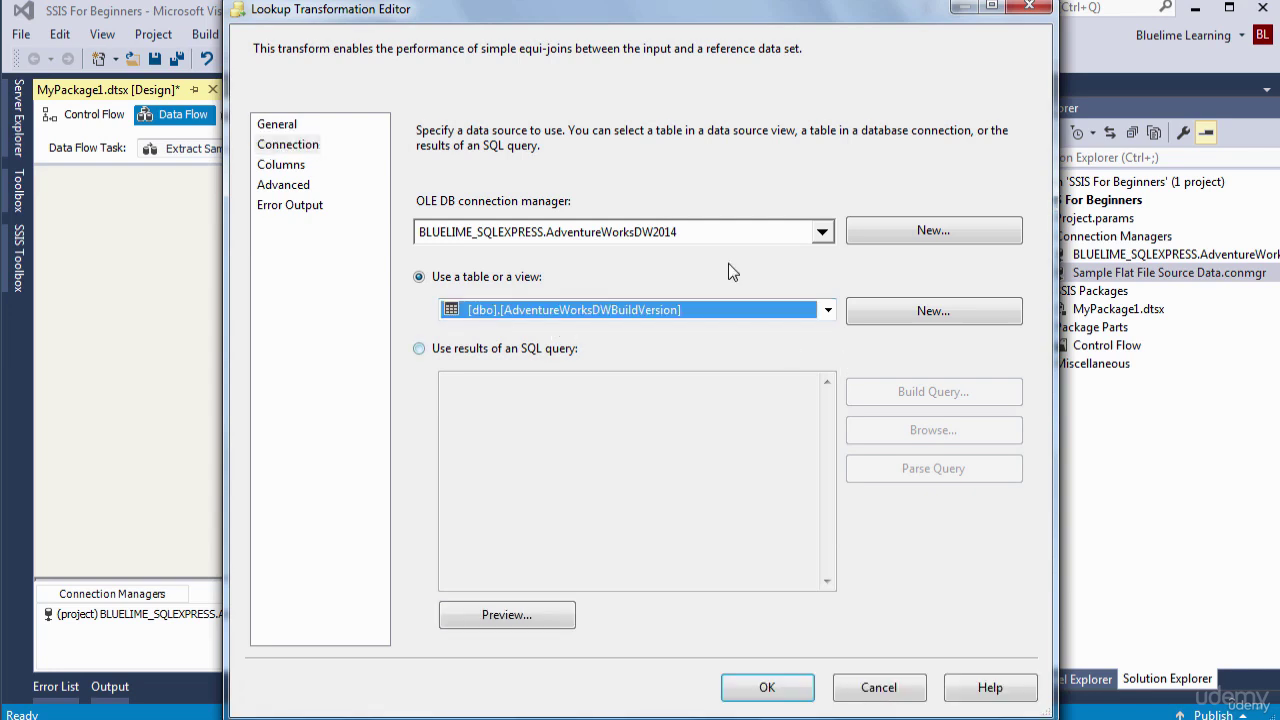
pyautogui.click(829, 310)
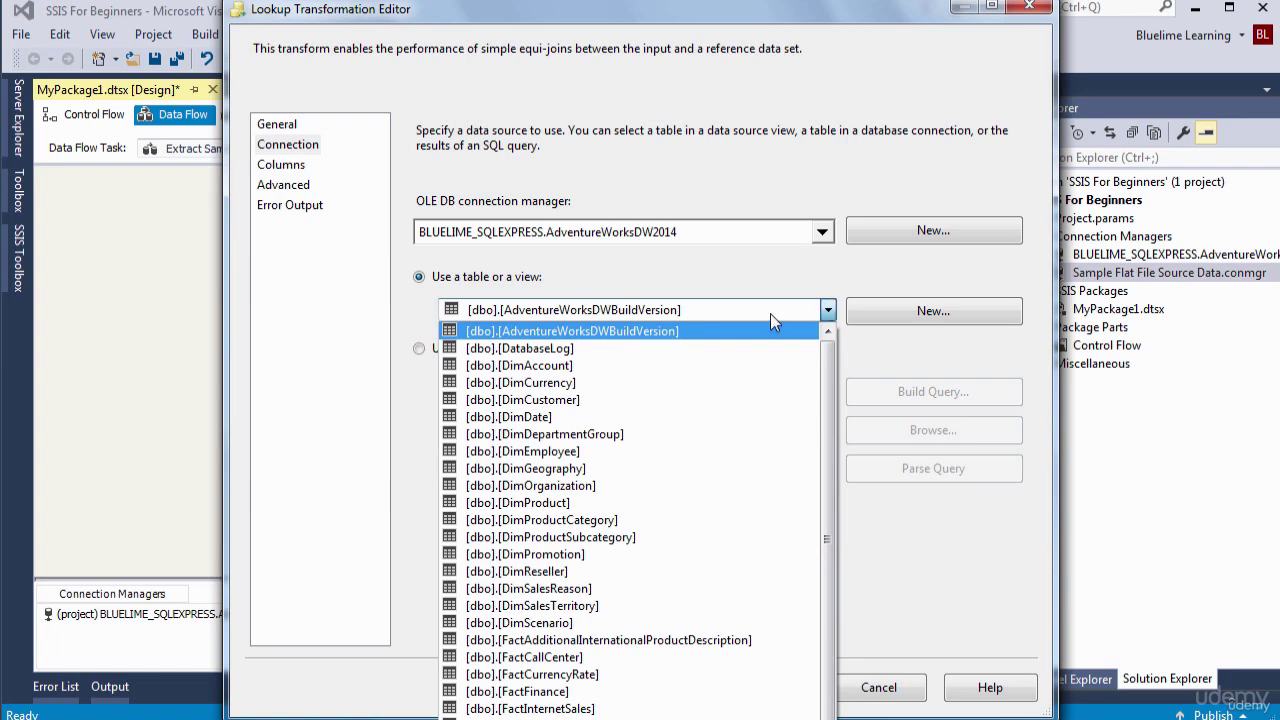
pyautogui.click(535, 417)
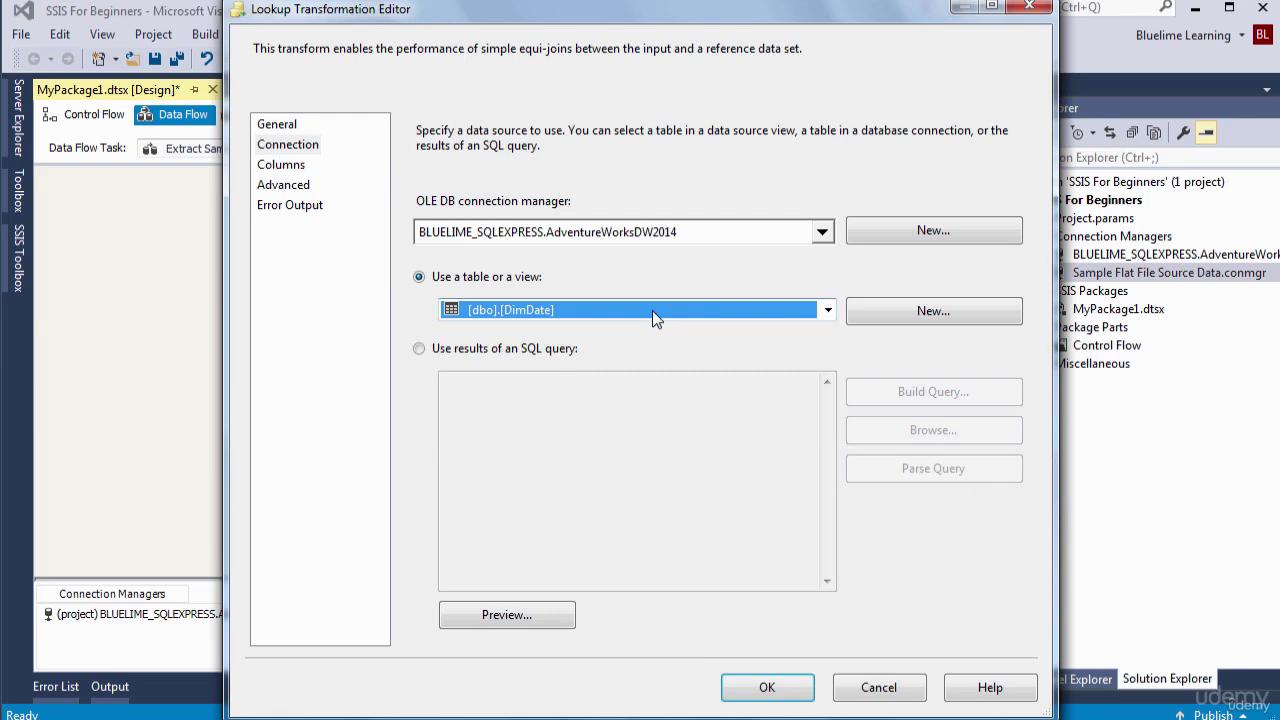
# Try to map the CurrencyDate input column to the FullDateAlternateKey lookup column, and close the lookup editor
pyautogui.click(295, 166)
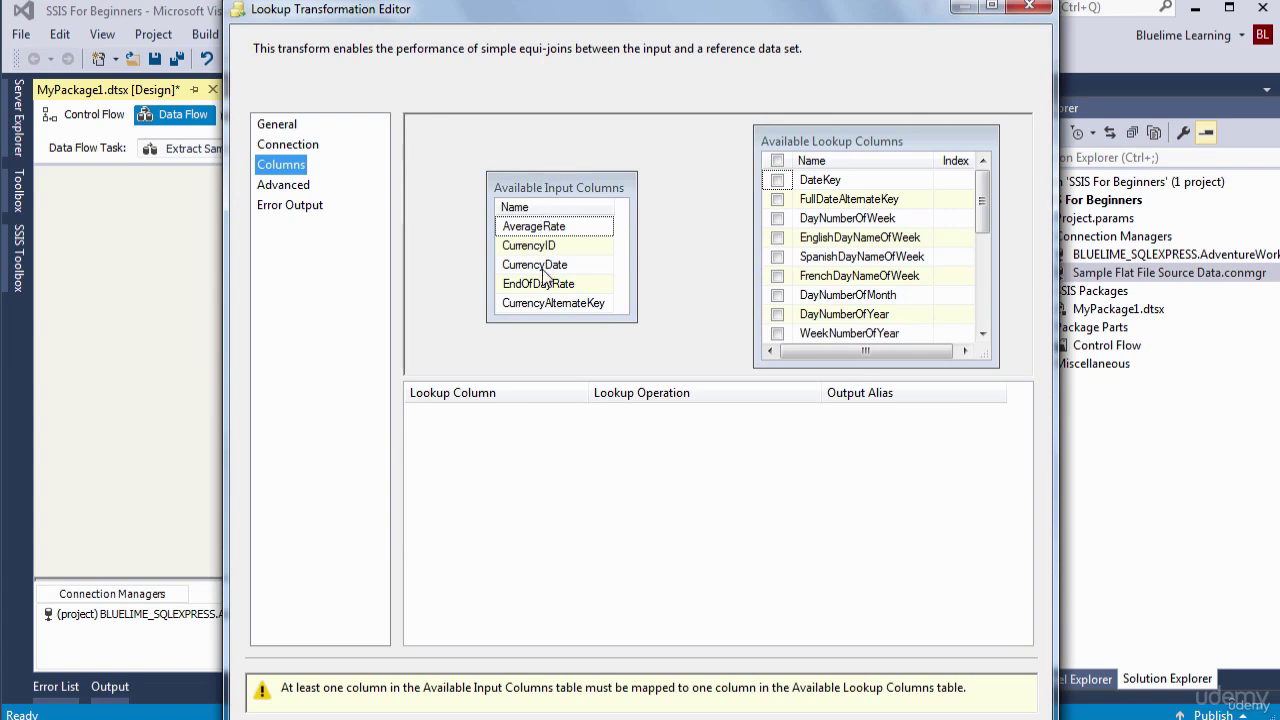
pyautogui.moveTo(543, 280)
pyautogui.moveTo(850, 264)
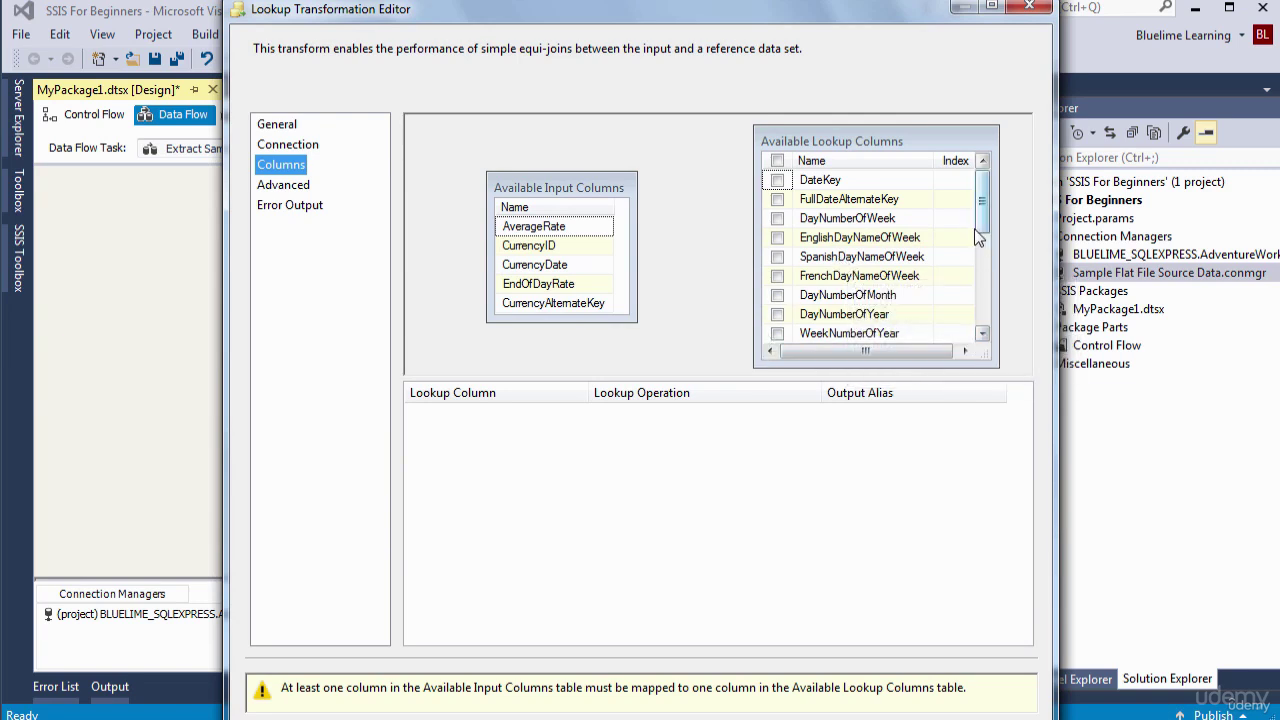
pyautogui.moveTo(859, 203)
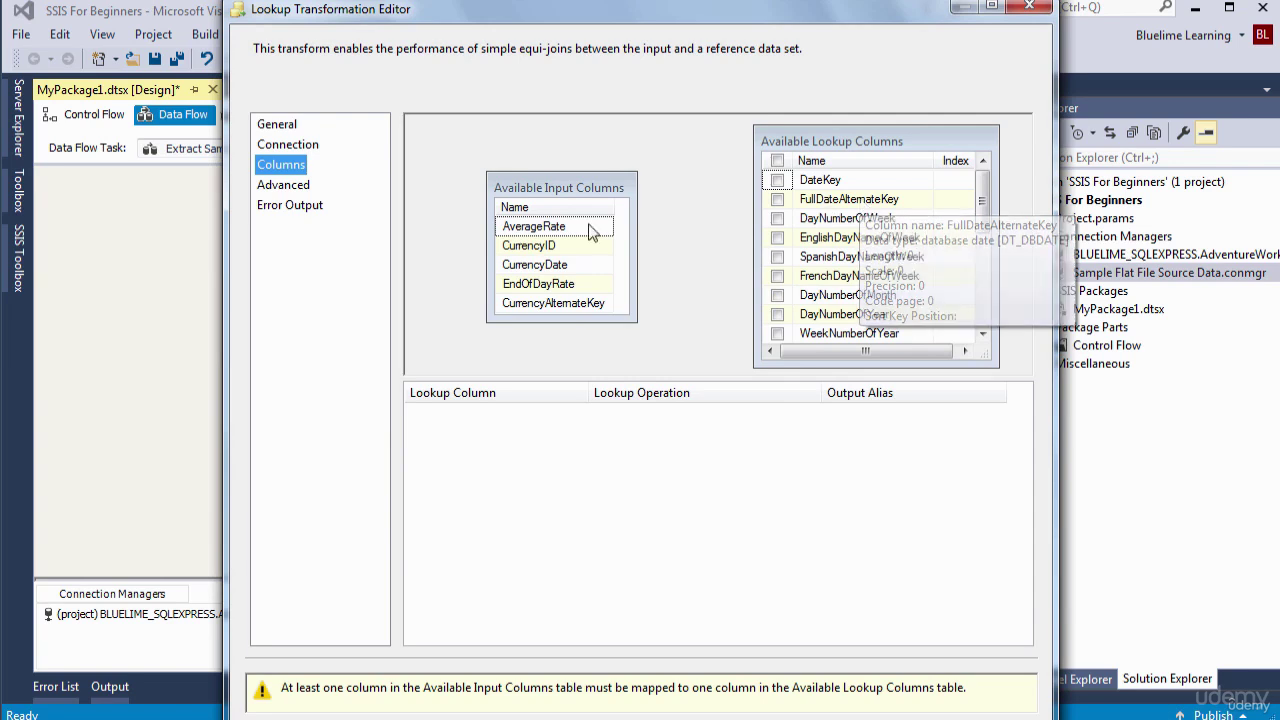
pyautogui.click(548, 270)
pyautogui.moveTo(548, 270); pyautogui.dragTo(908, 201)
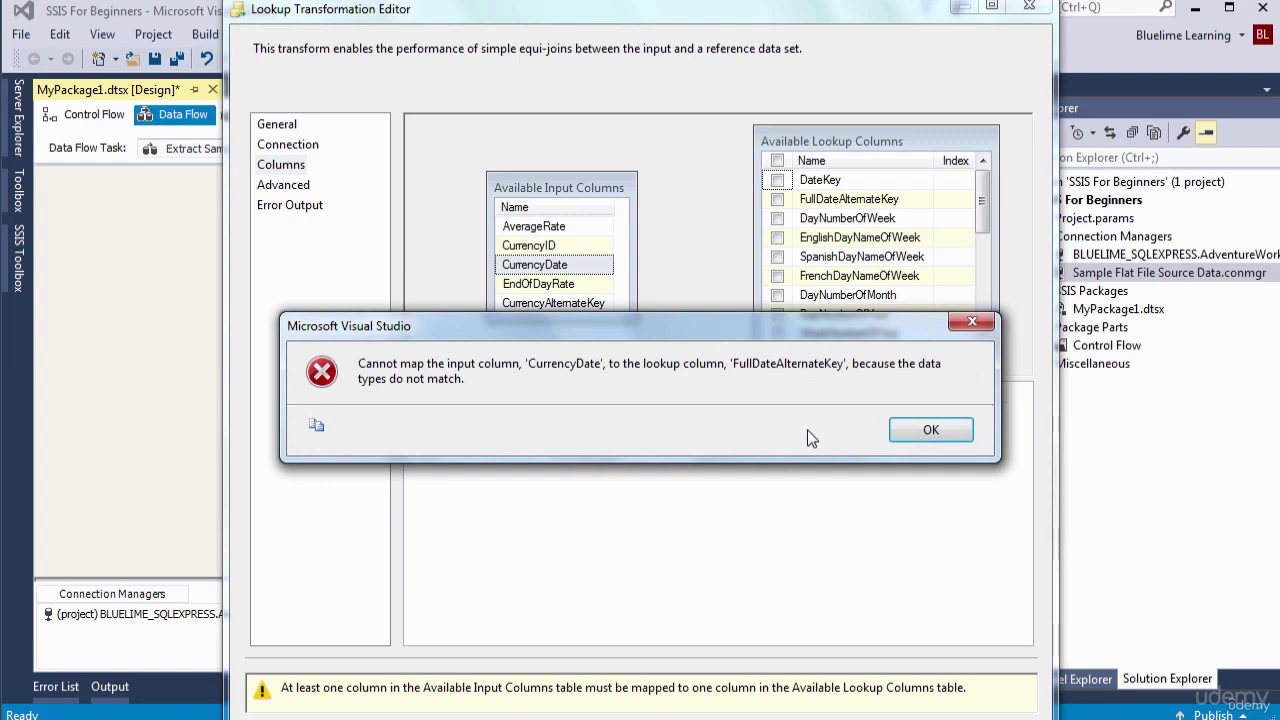
pyautogui.click(930, 429)
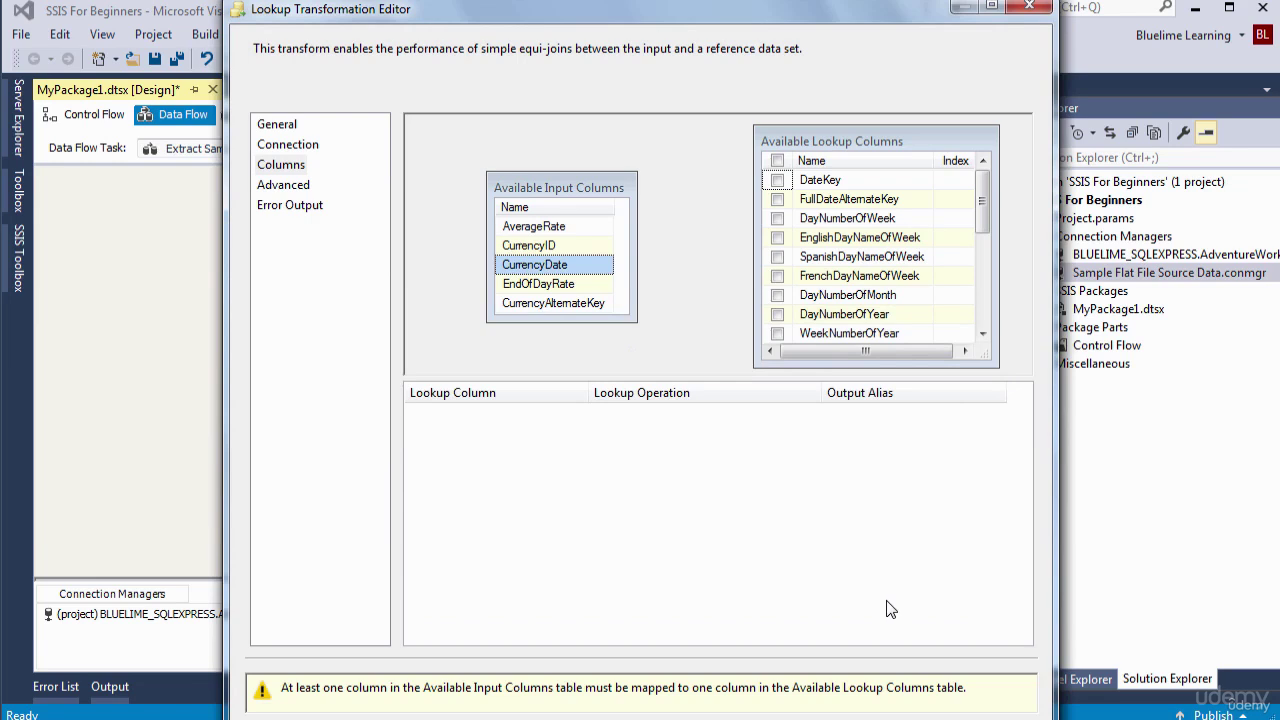
pyautogui.moveTo(907, 9); pyautogui.dragTo(680, 14)
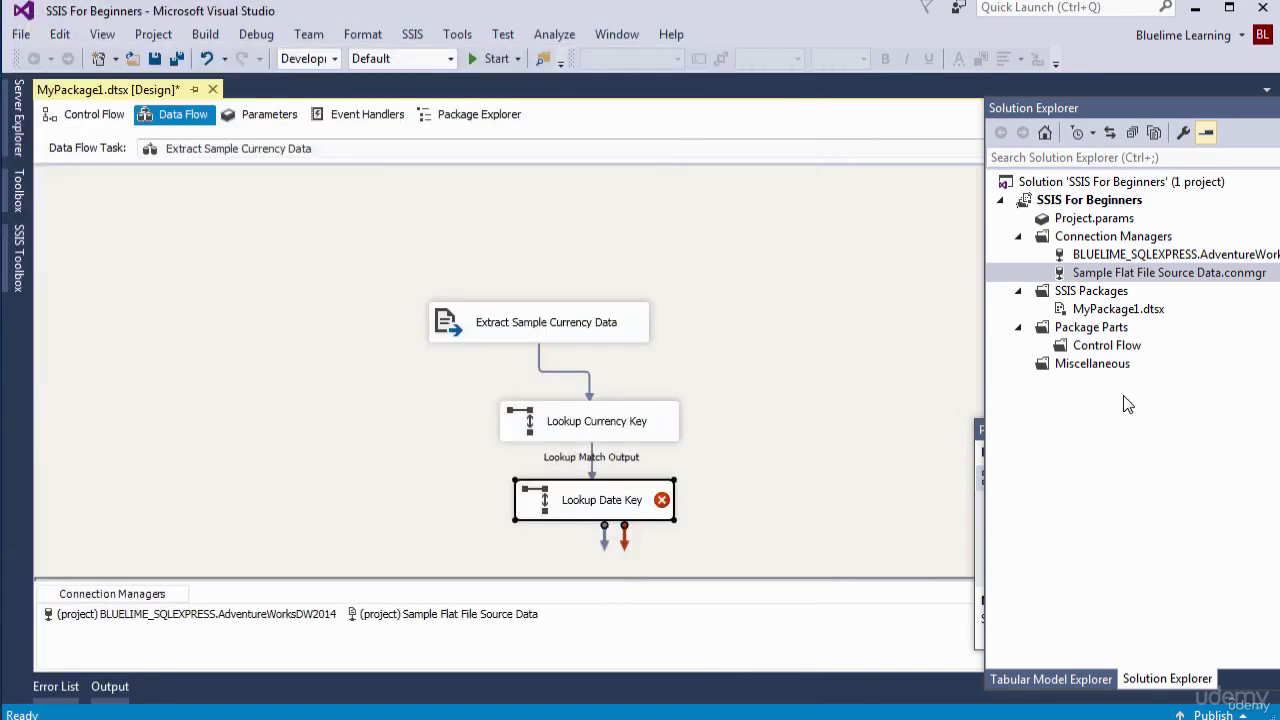
pyautogui.rightClick(1145, 277)
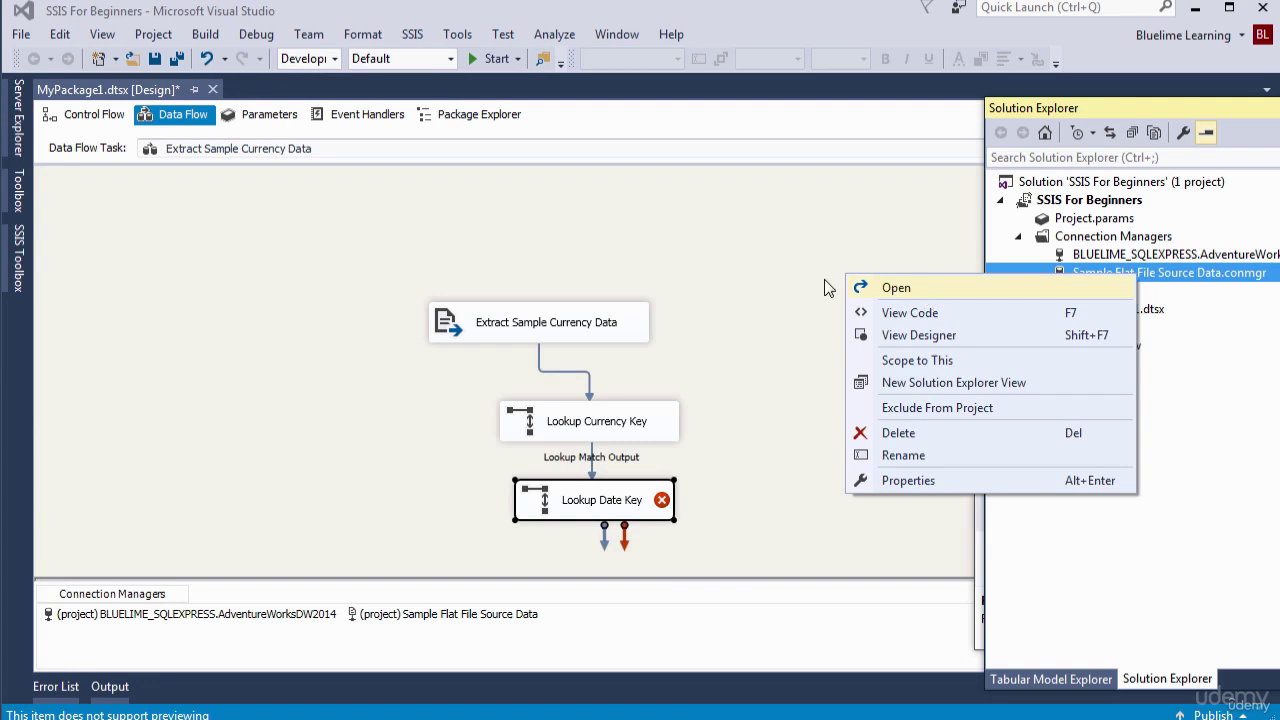
pyautogui.click(790, 279)
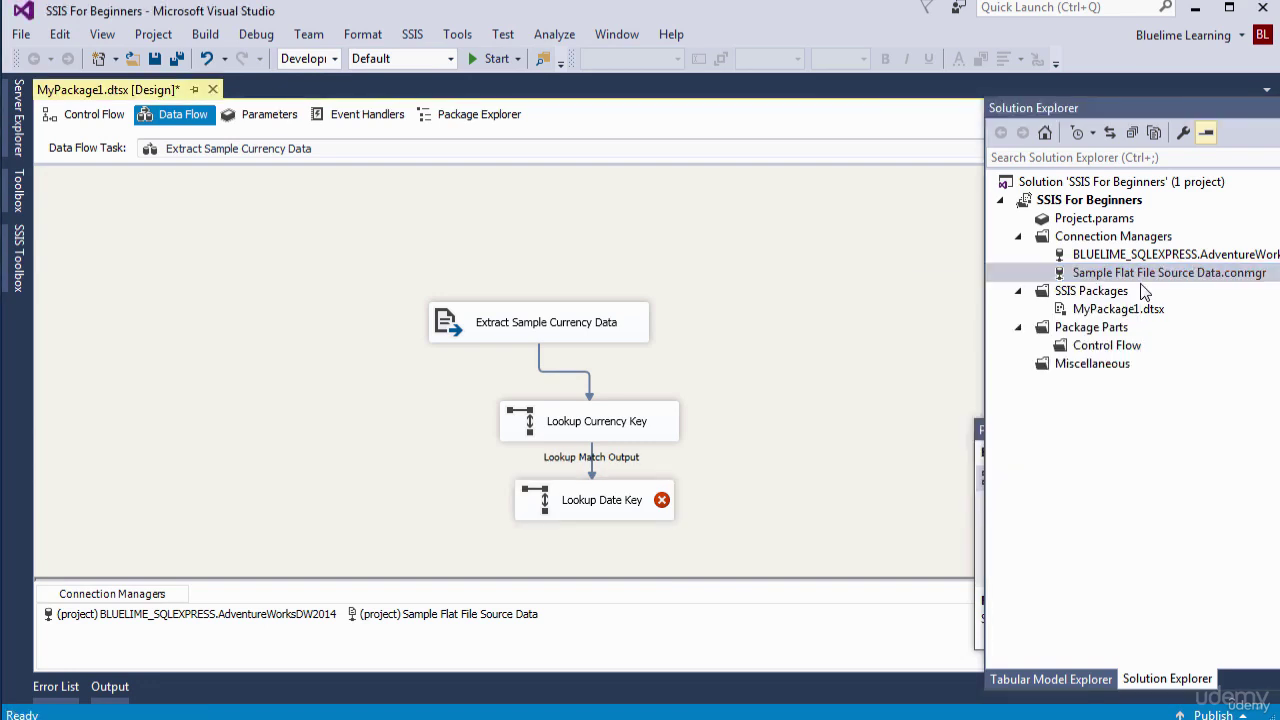
# In the advanced editor of Extract Sample Currency Data, set the external column CurrencyDate's data type to database date [DT_DBDATE]
pyautogui.rightClick(576, 327)
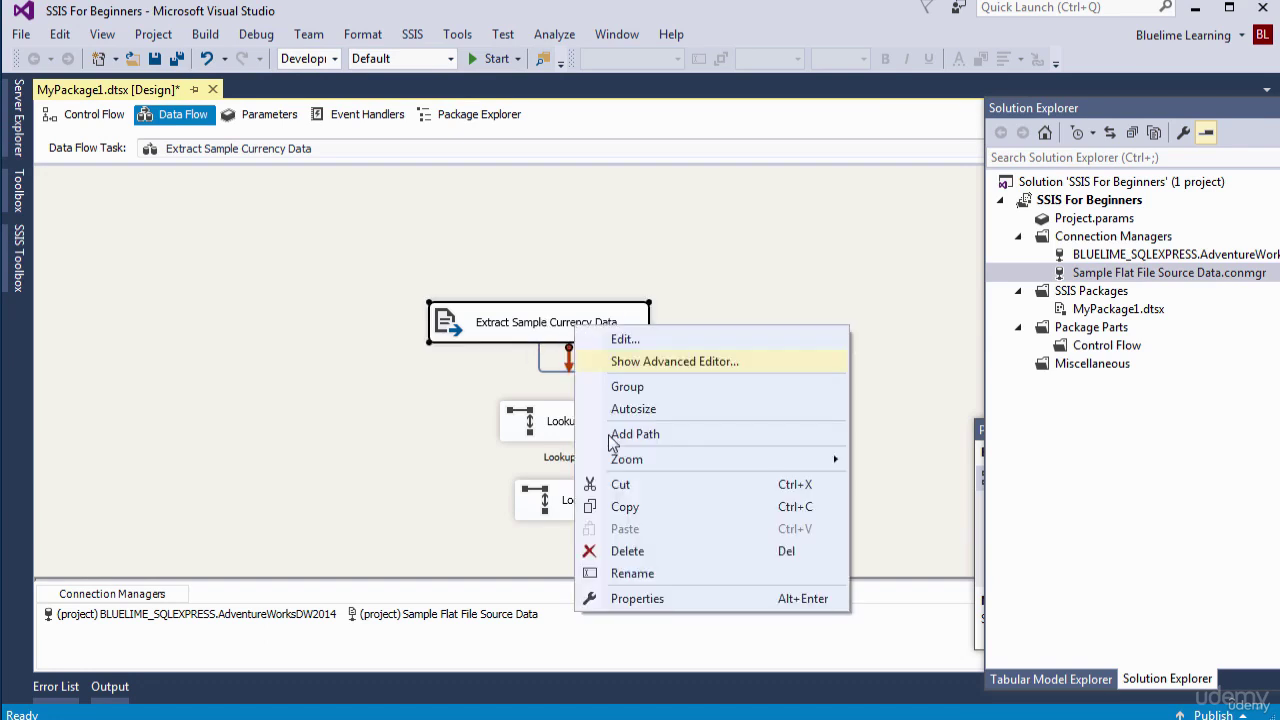
pyautogui.click(698, 365)
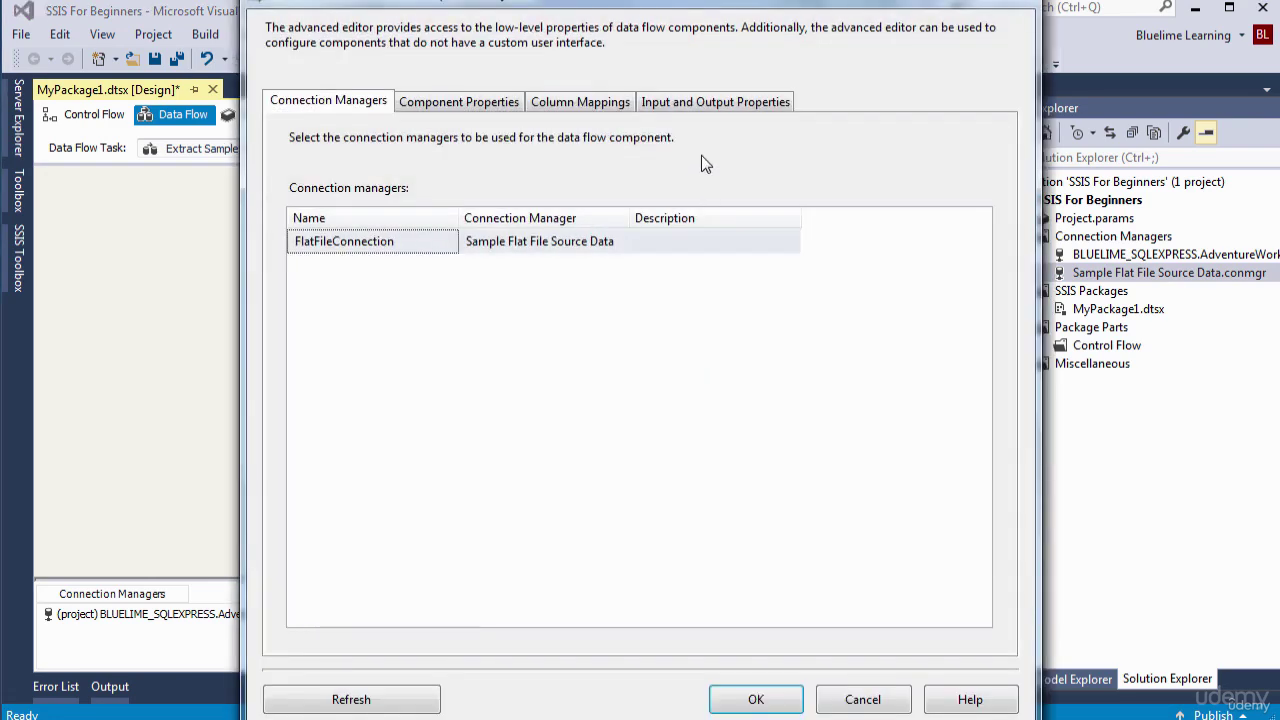
pyautogui.click(719, 106)
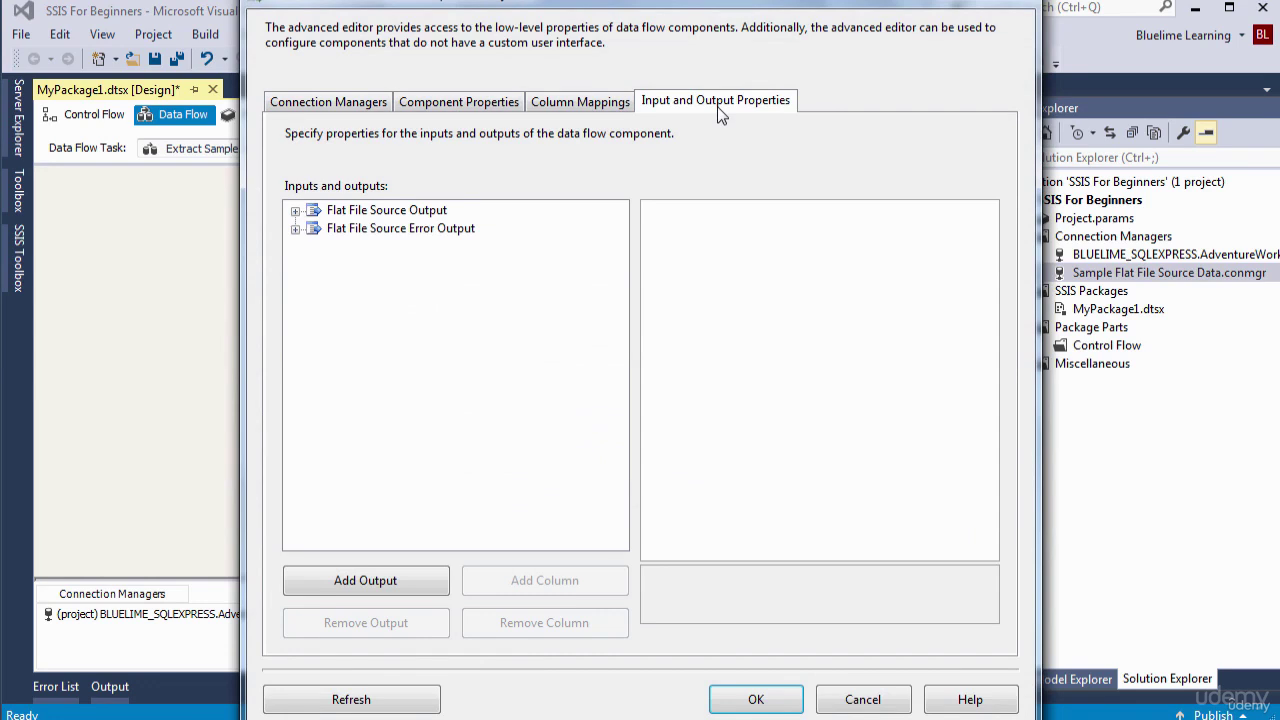
pyautogui.click(295, 211)
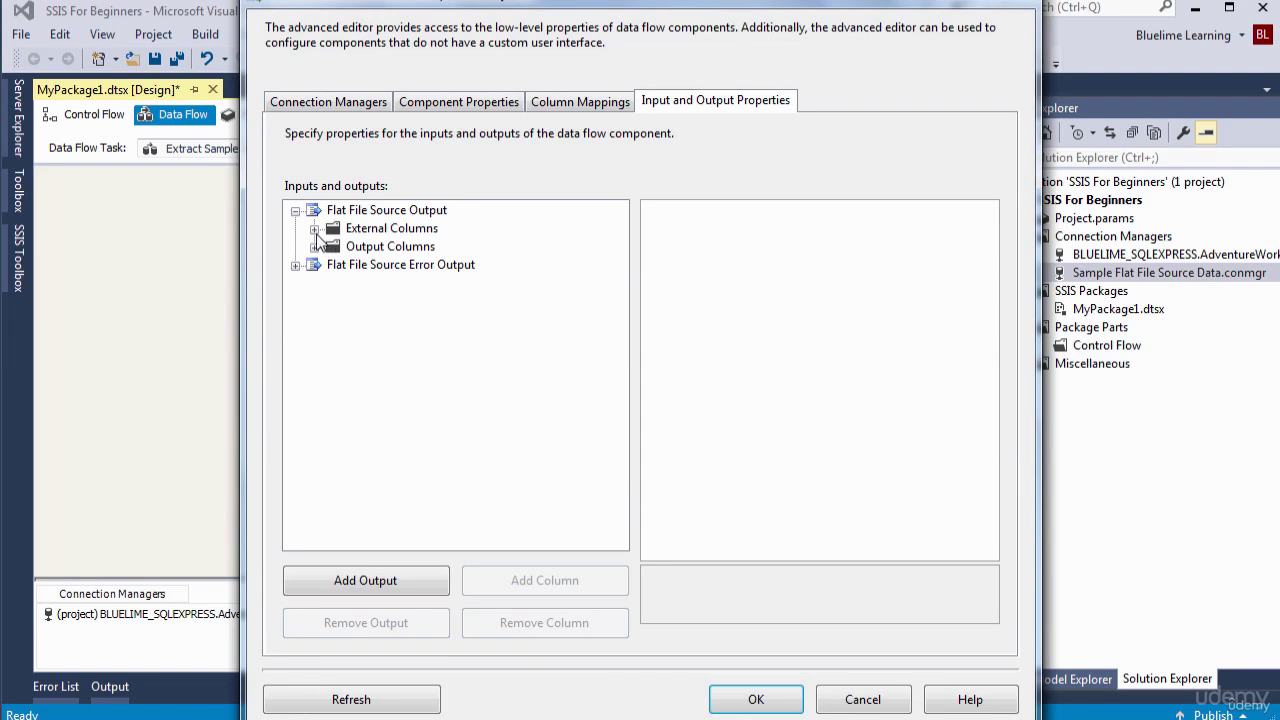
pyautogui.click(315, 230)
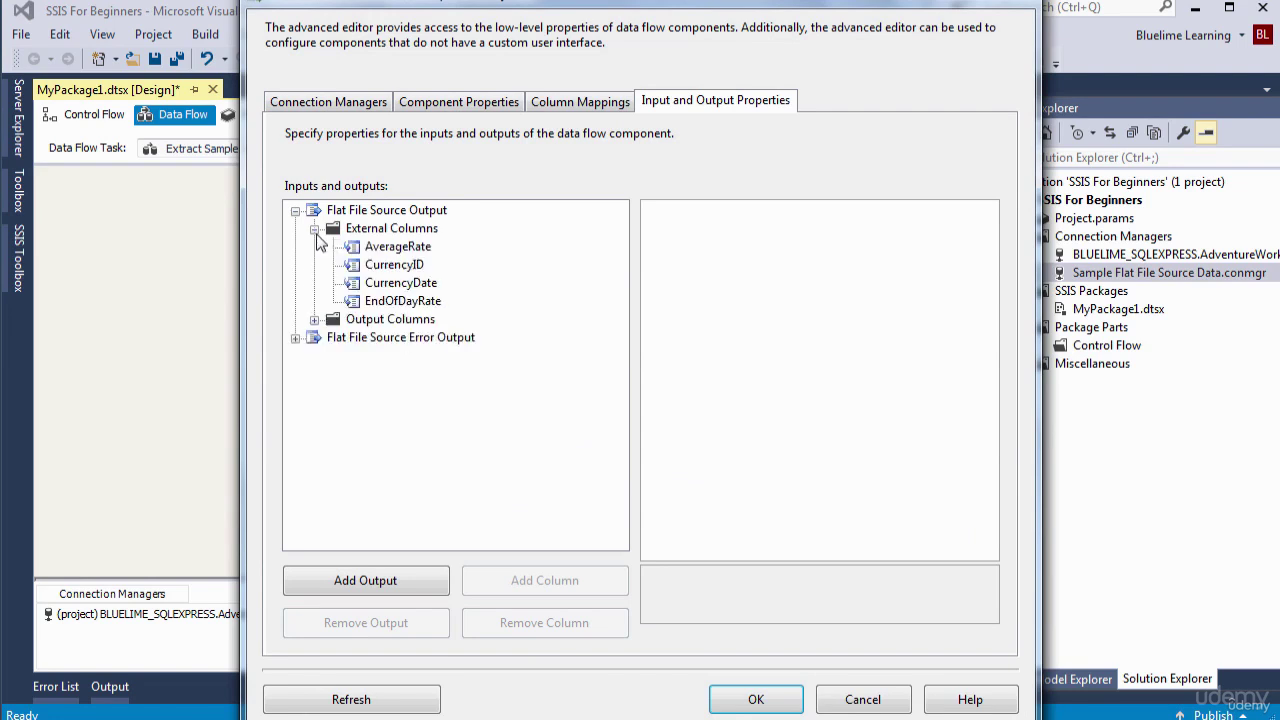
pyautogui.click(401, 284)
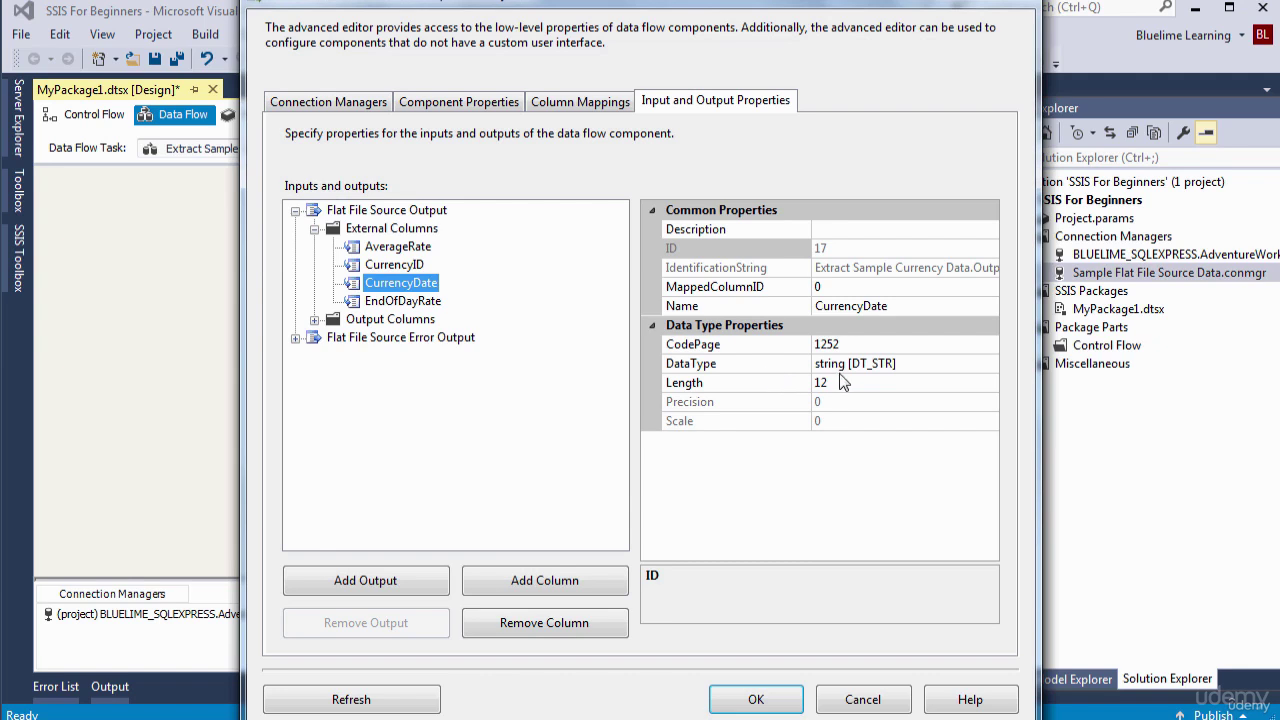
pyautogui.click(922, 366)
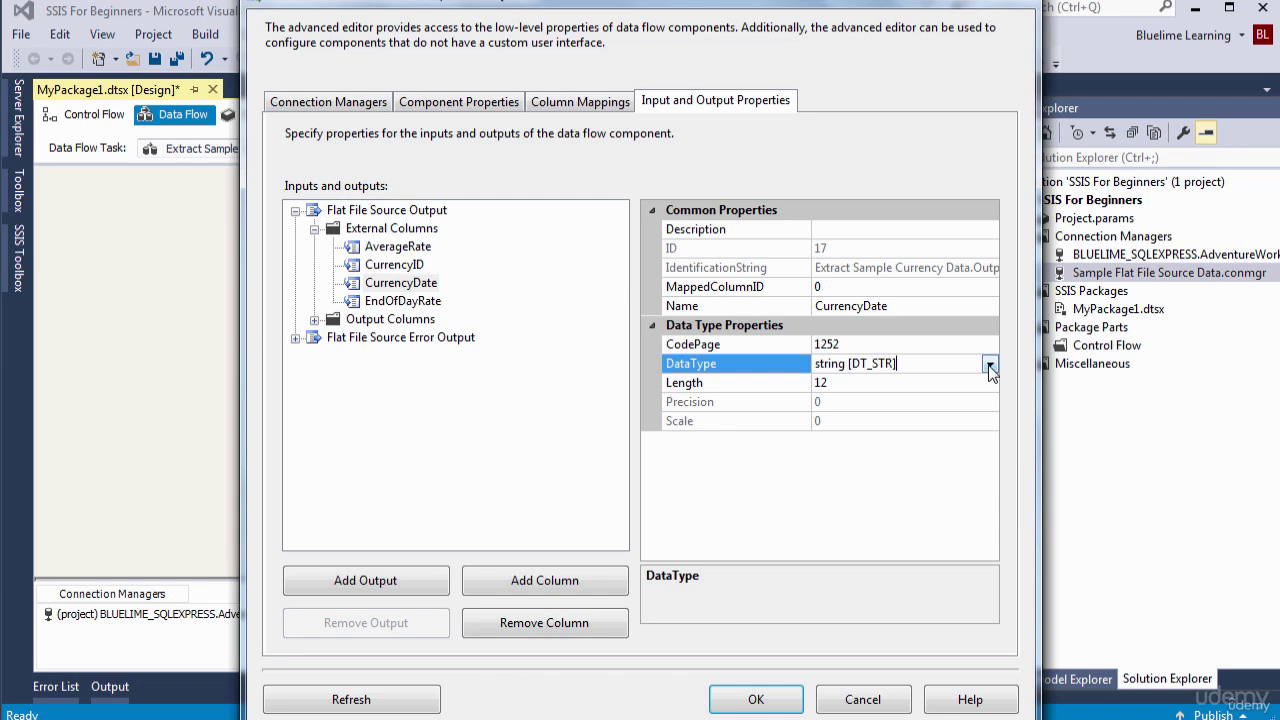
pyautogui.click(989, 366)
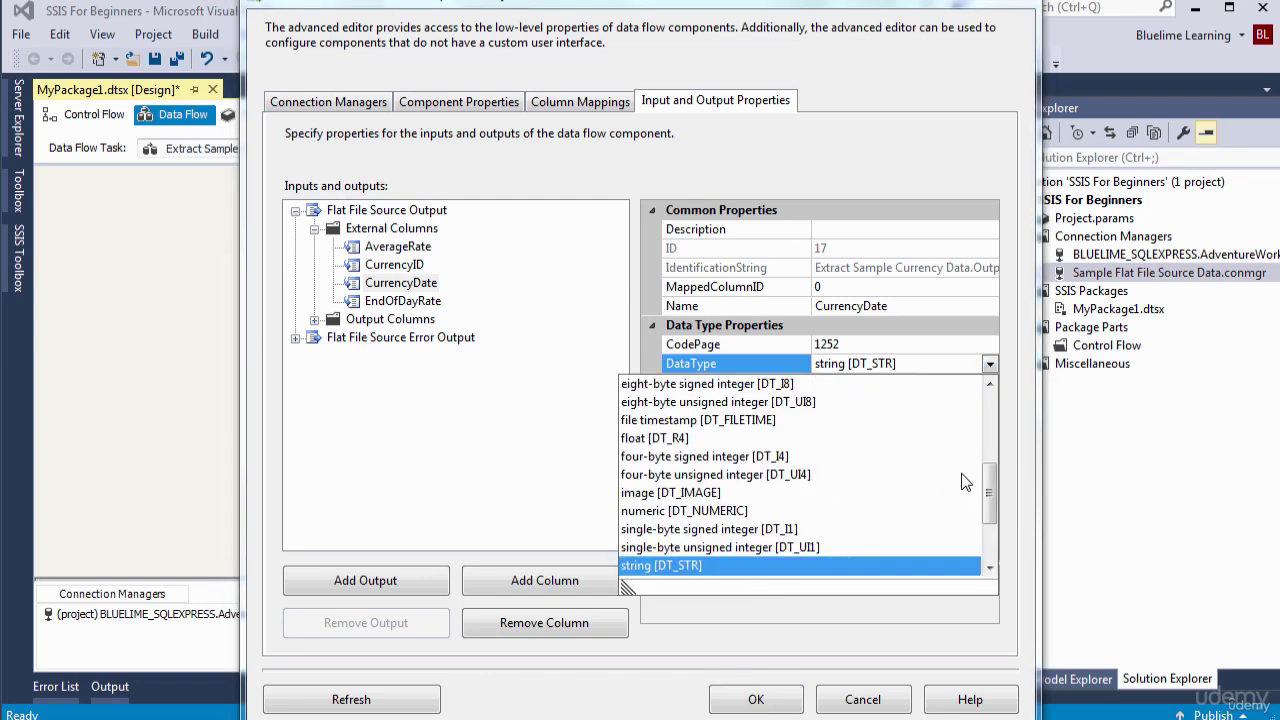
pyautogui.moveTo(991, 479); pyautogui.dragTo(991, 401)
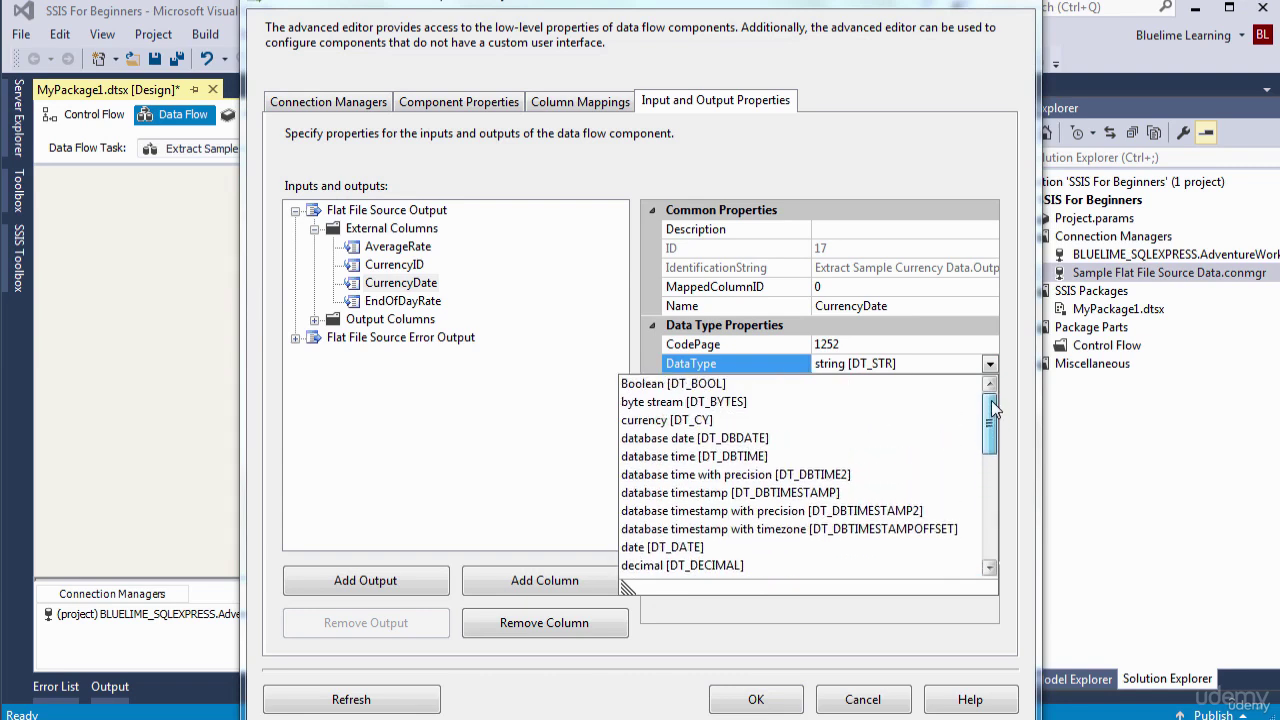
pyautogui.click(735, 438)
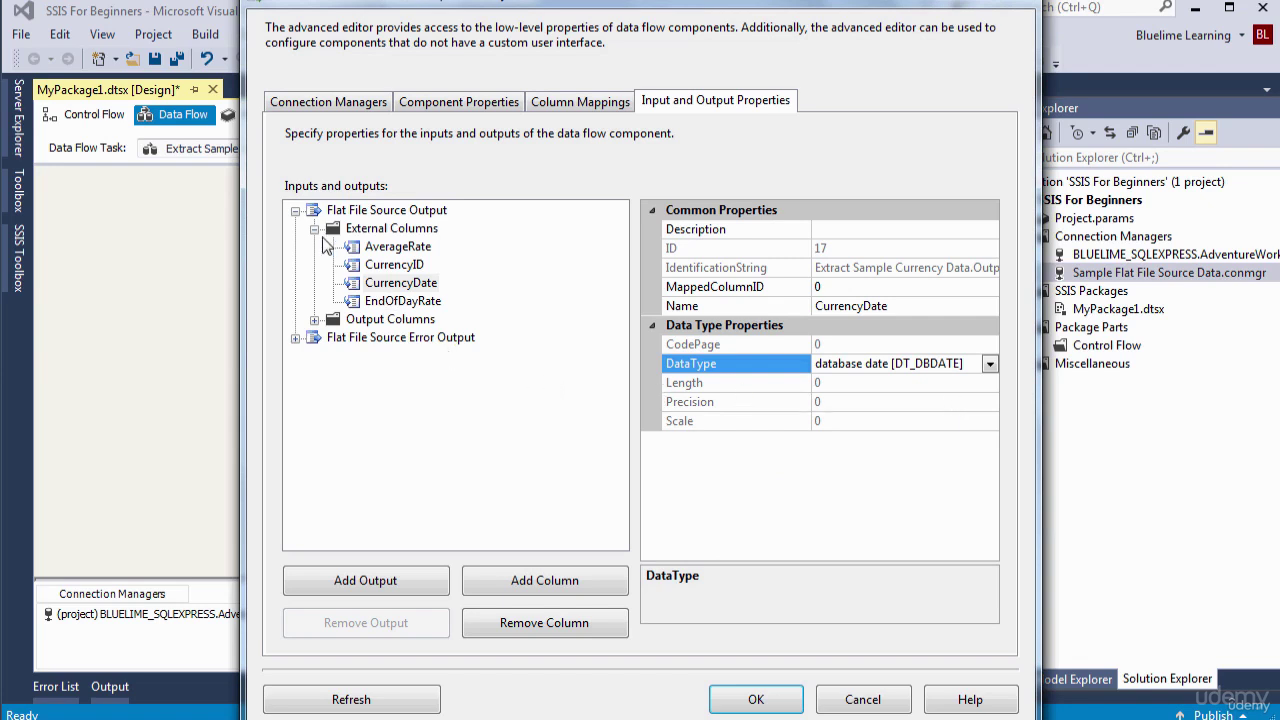
# Set the output column CurrencyDate's data type to database date [DT_DBDATE] as well, and apply the source's advanced settings
pyautogui.click(296, 211)
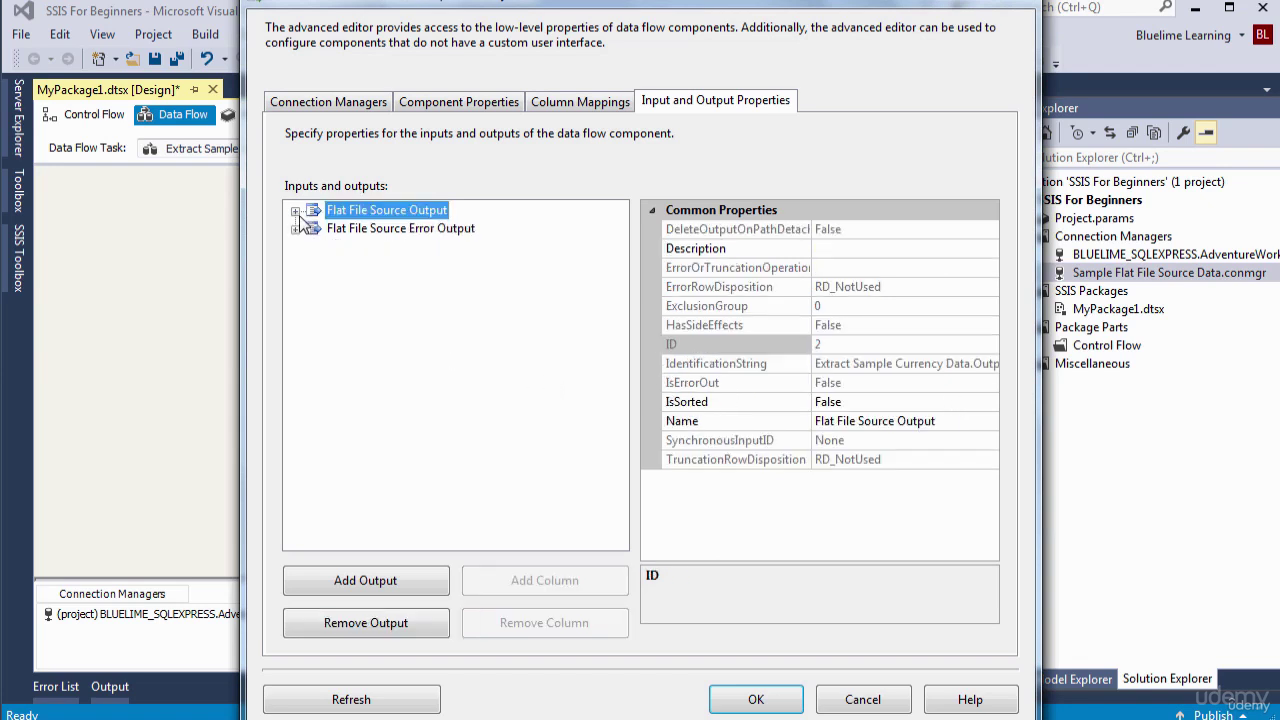
pyautogui.click(296, 211)
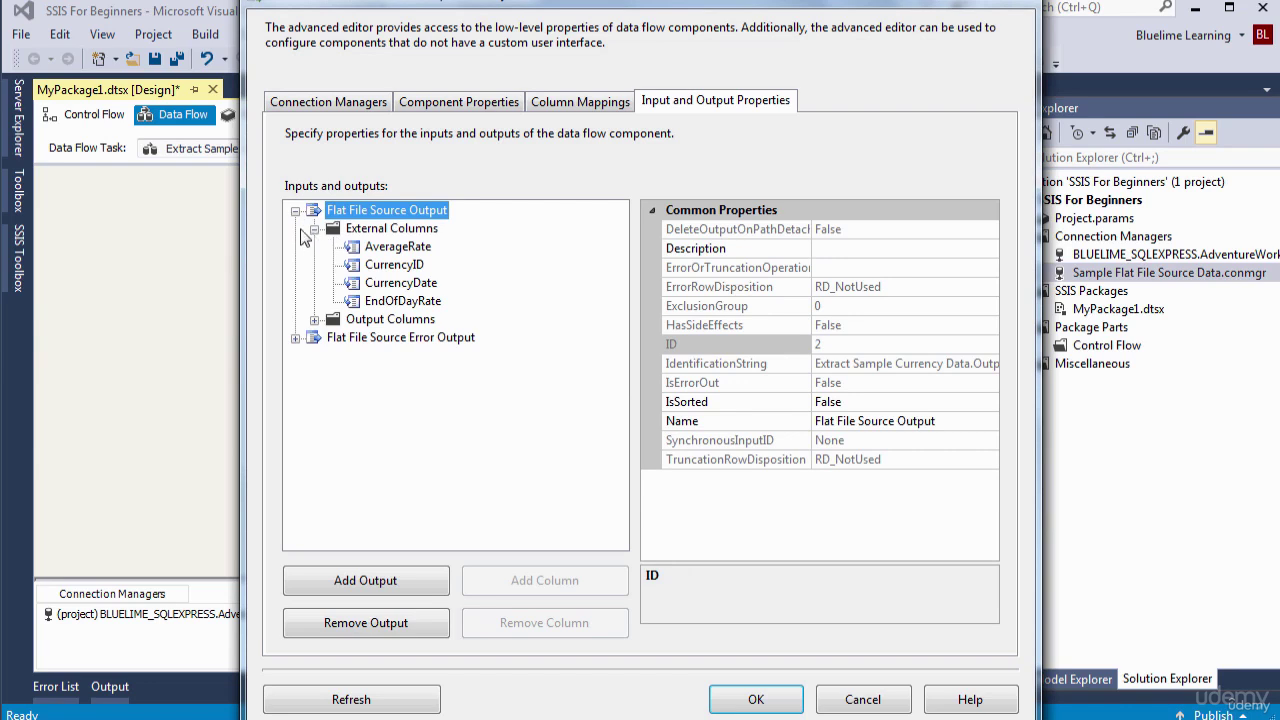
pyautogui.click(315, 230)
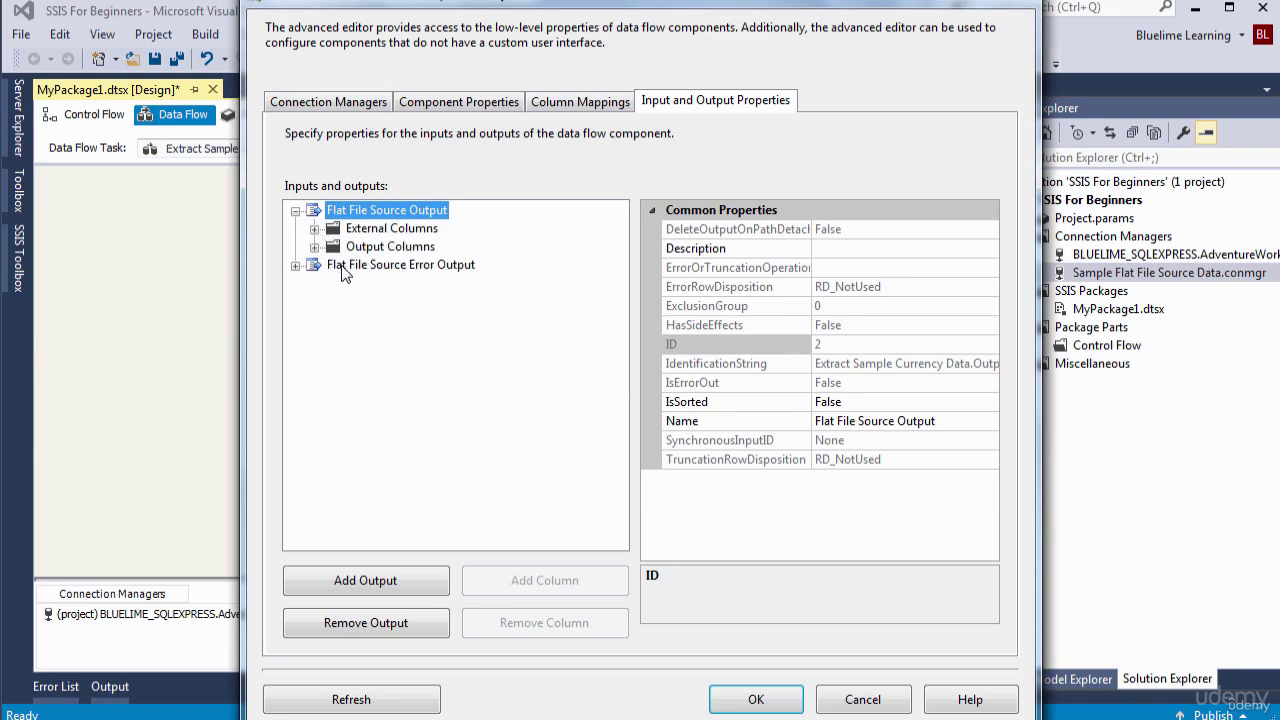
pyautogui.click(315, 247)
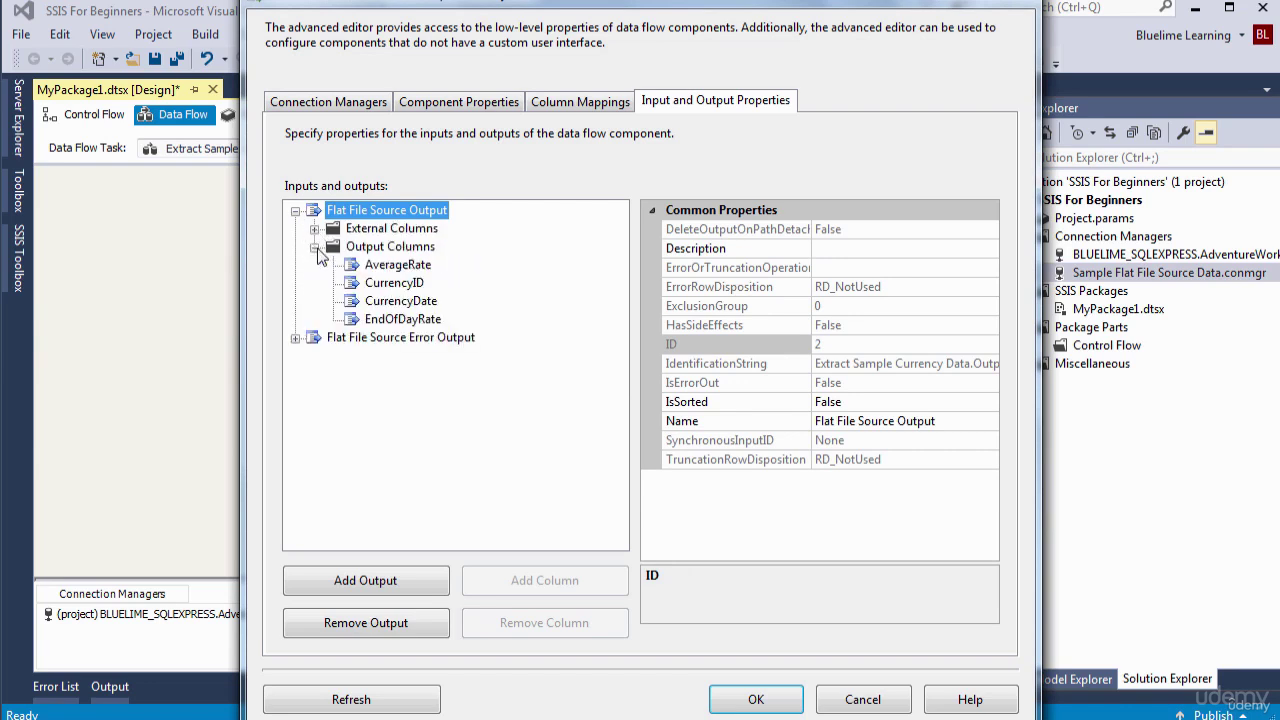
pyautogui.click(410, 301)
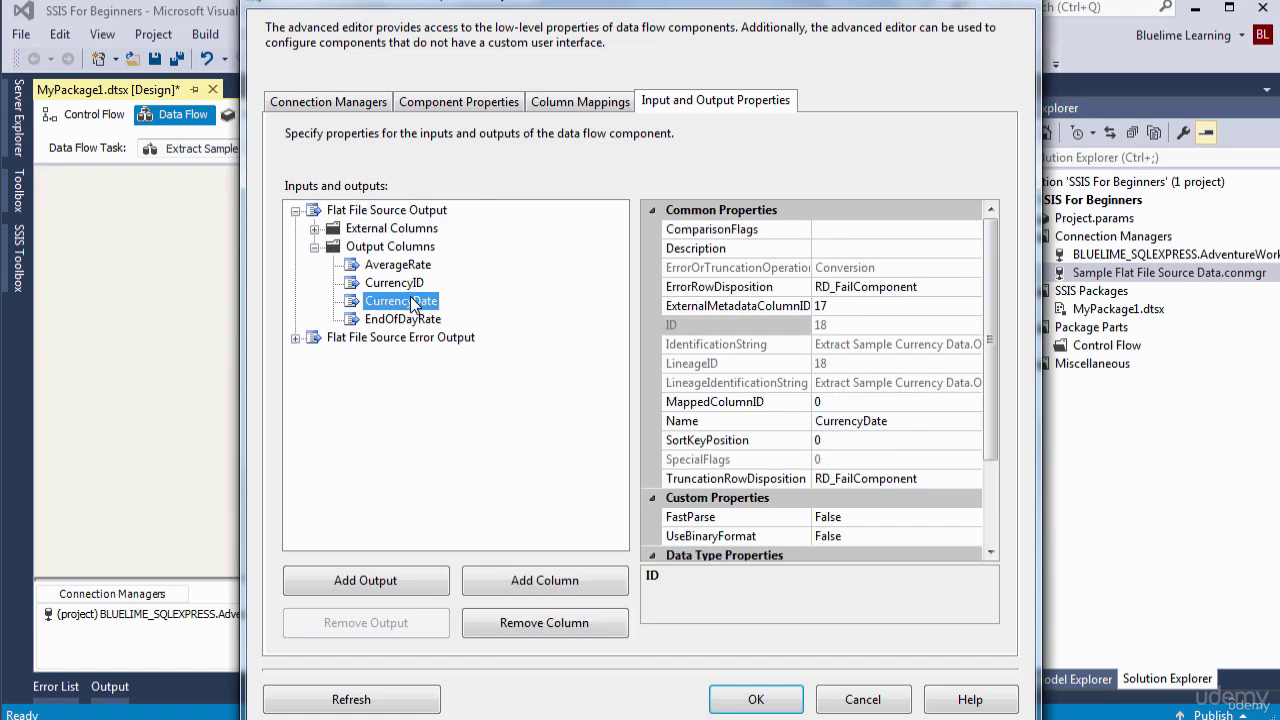
pyautogui.moveTo(982, 403); pyautogui.dragTo(977, 518)
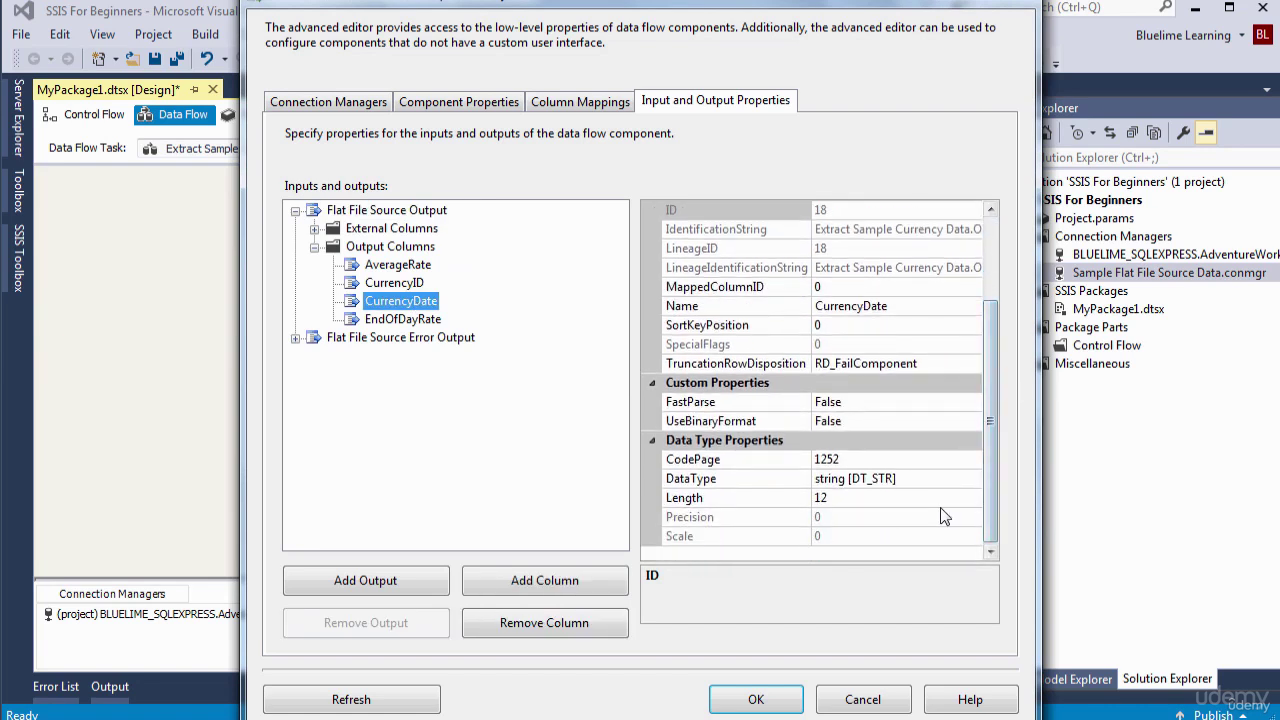
pyautogui.click(943, 484)
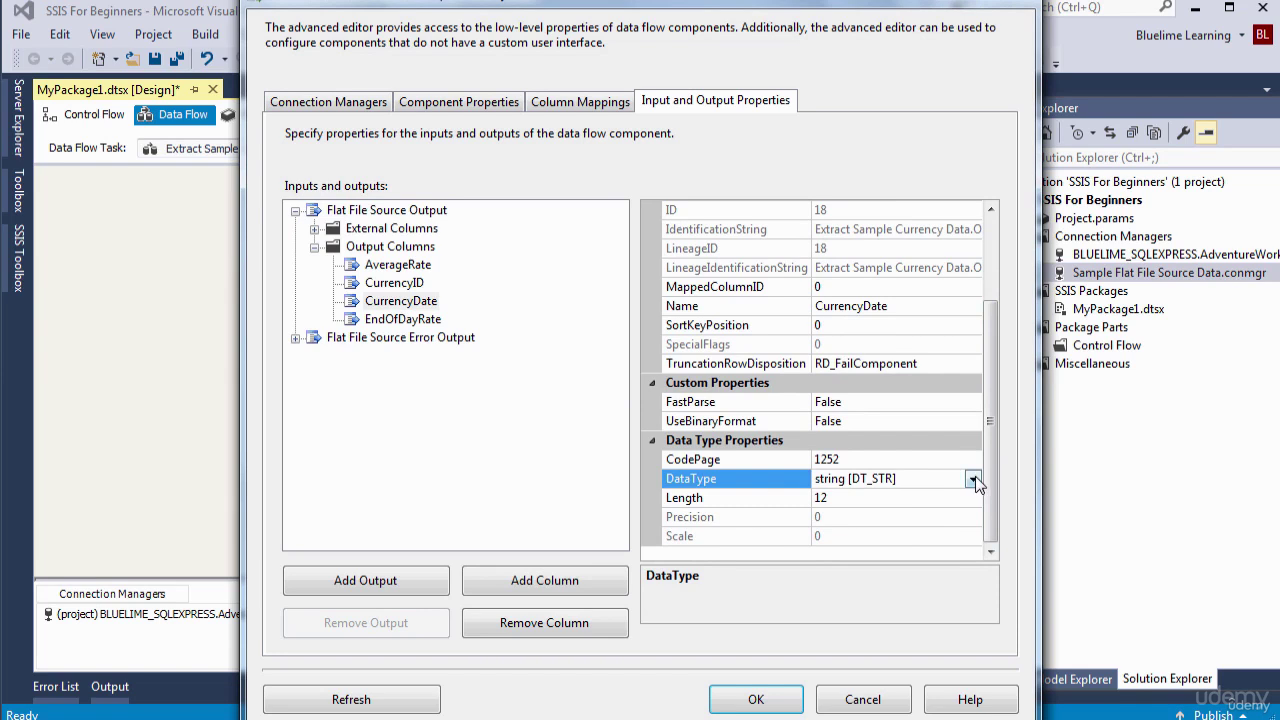
pyautogui.click(975, 479)
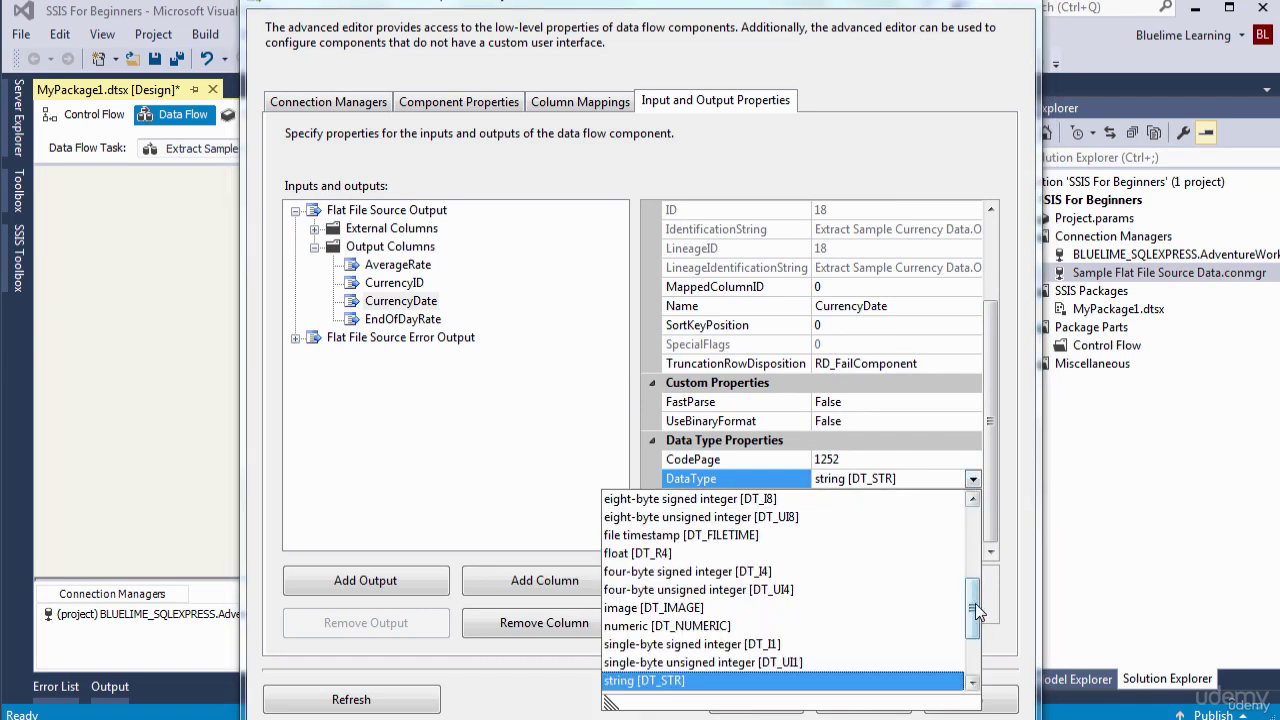
pyautogui.moveTo(975, 603); pyautogui.dragTo(975, 525)
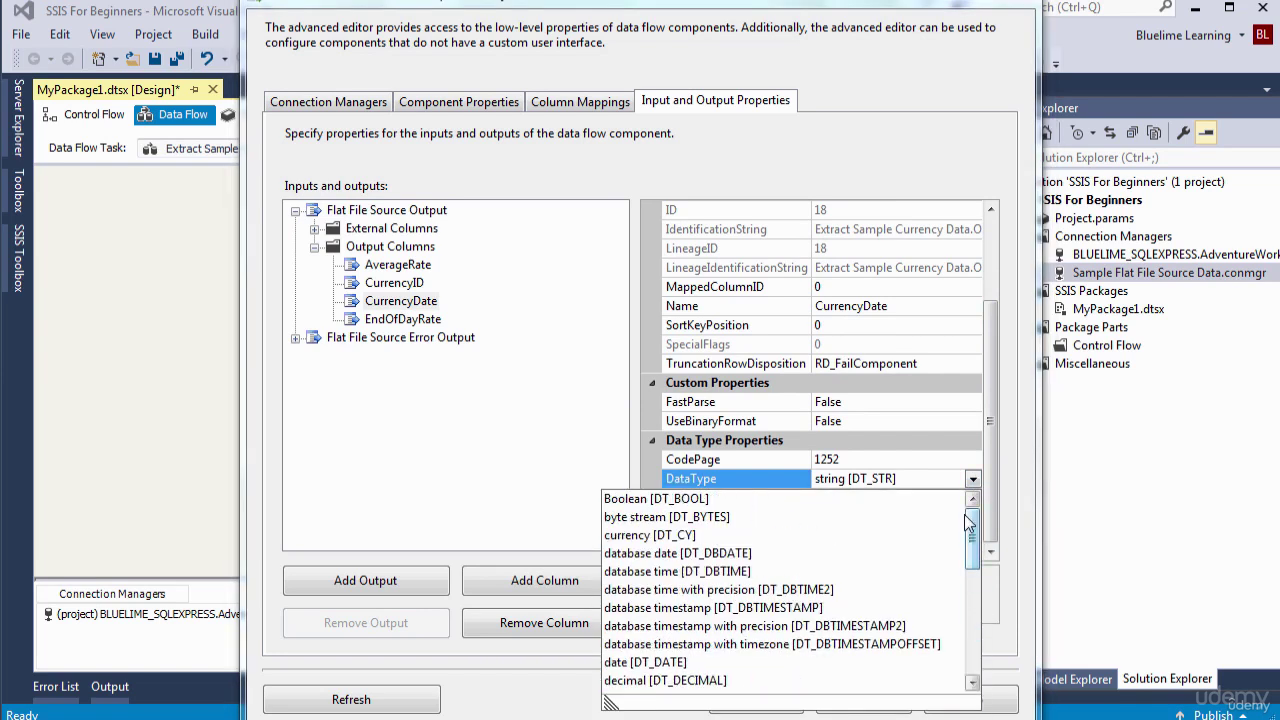
pyautogui.click(730, 556)
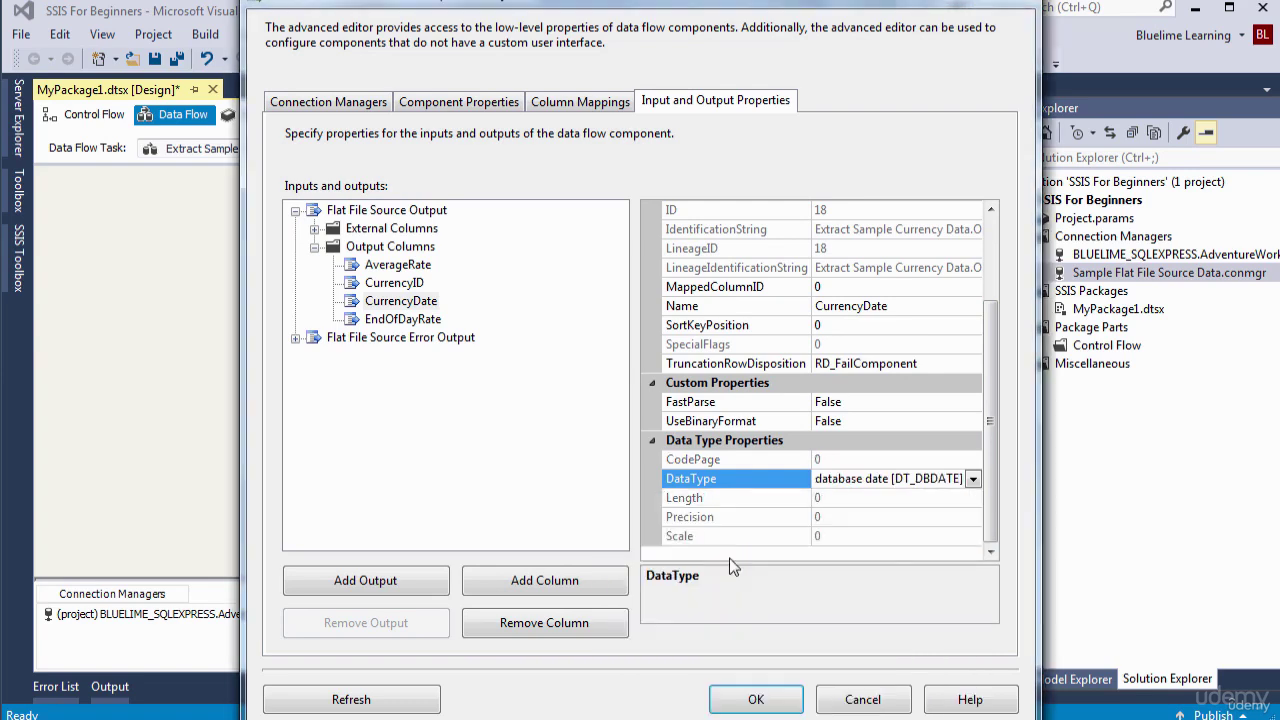
pyautogui.click(770, 707)
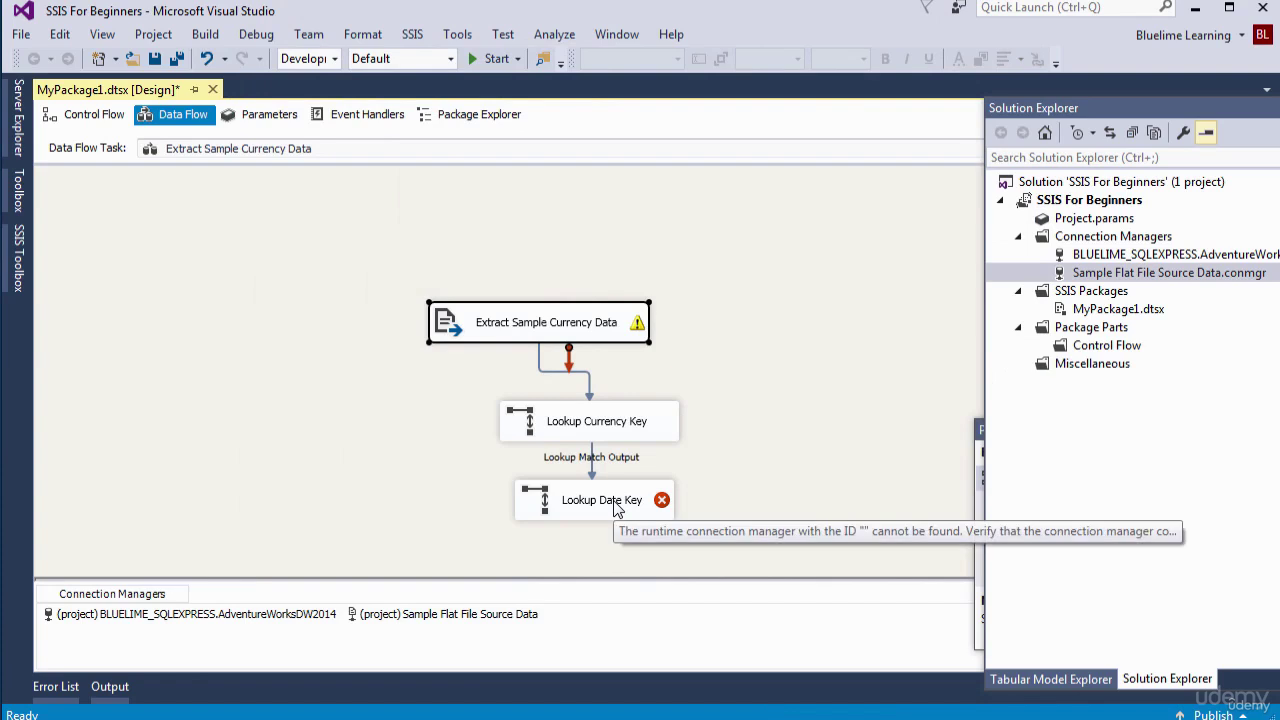
# Reopen the Lookup Date Key editor, set the cache mode to Partial cache and use [dbo].[DimDate] as the reference table
pyautogui.doubleClick(617, 508)
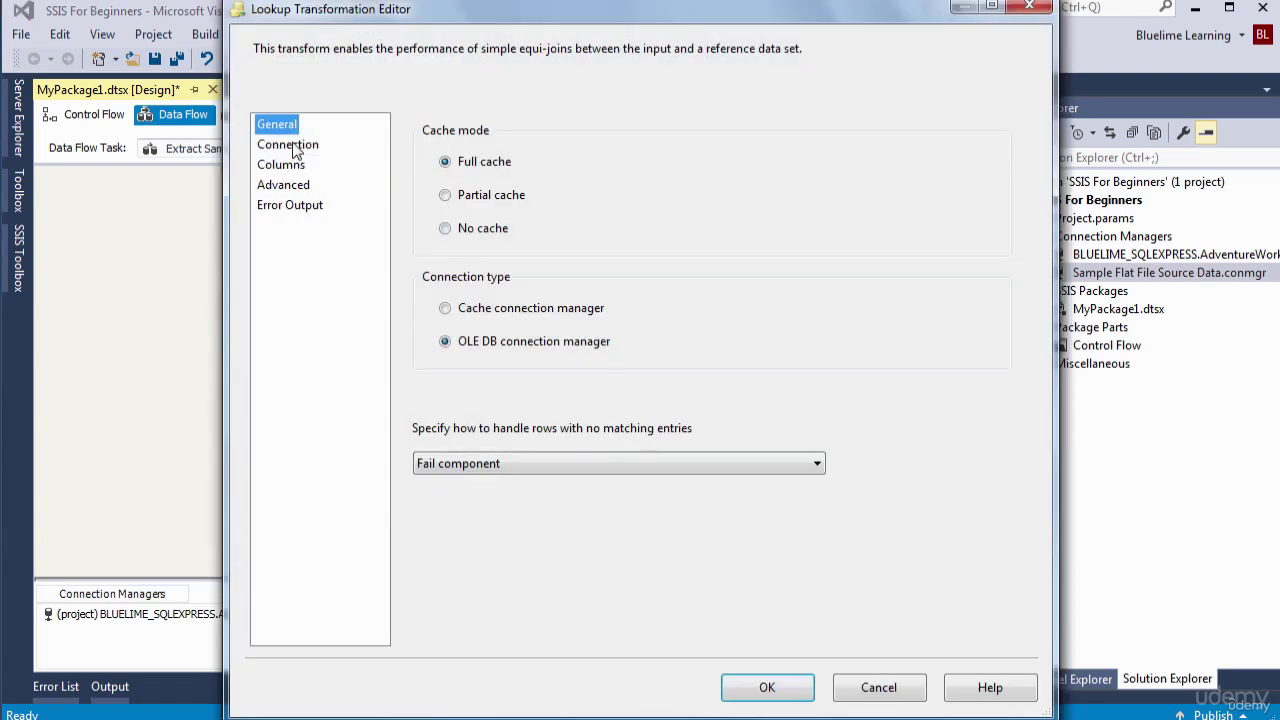
pyautogui.click(452, 199)
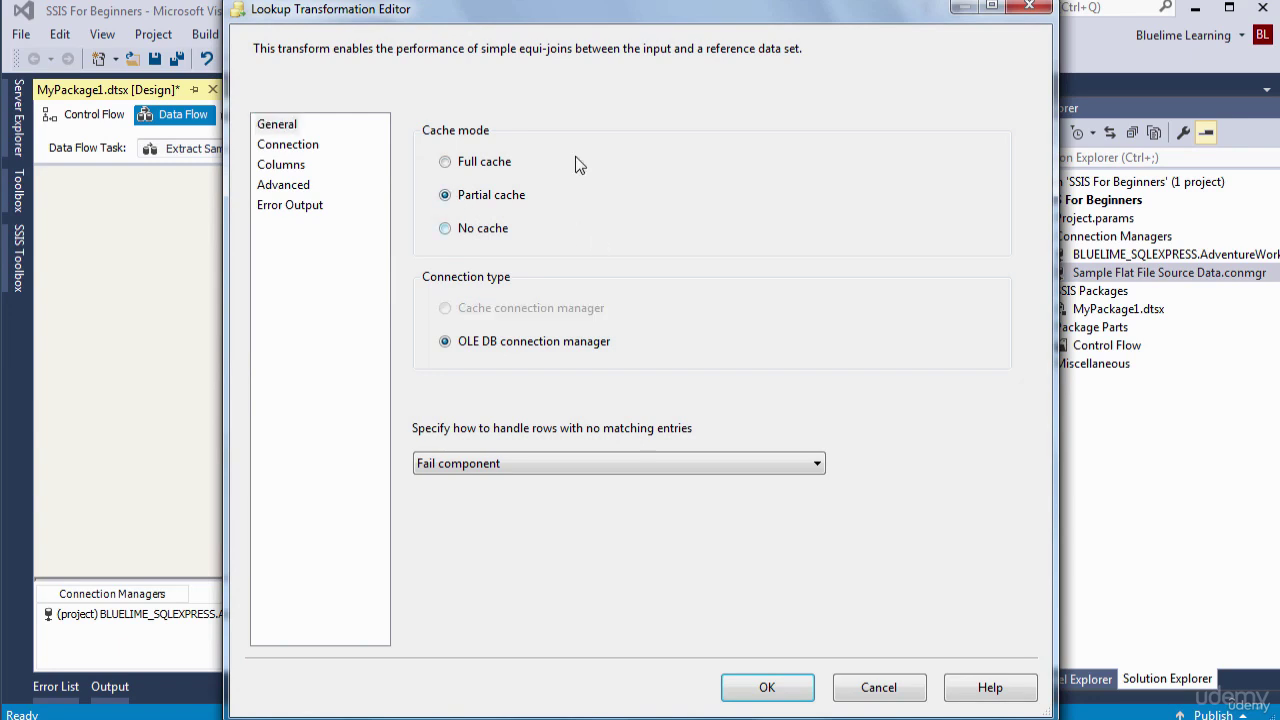
pyautogui.click(300, 147)
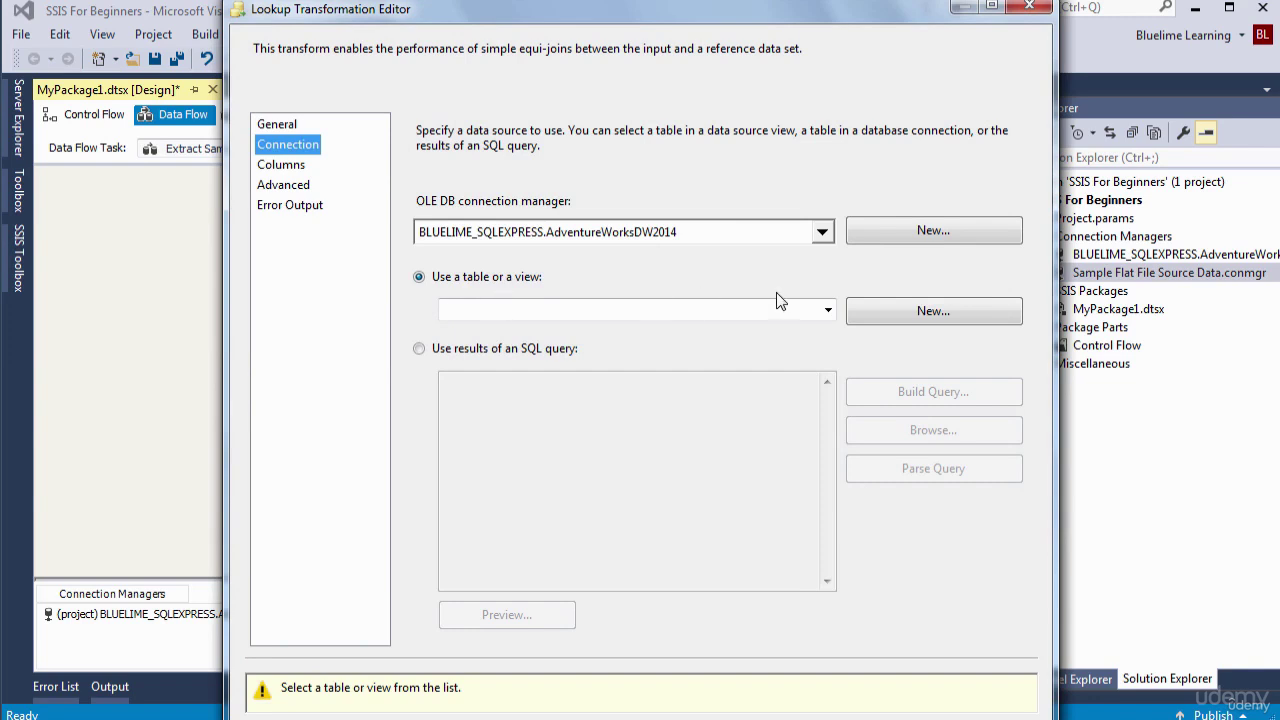
pyautogui.click(828, 310)
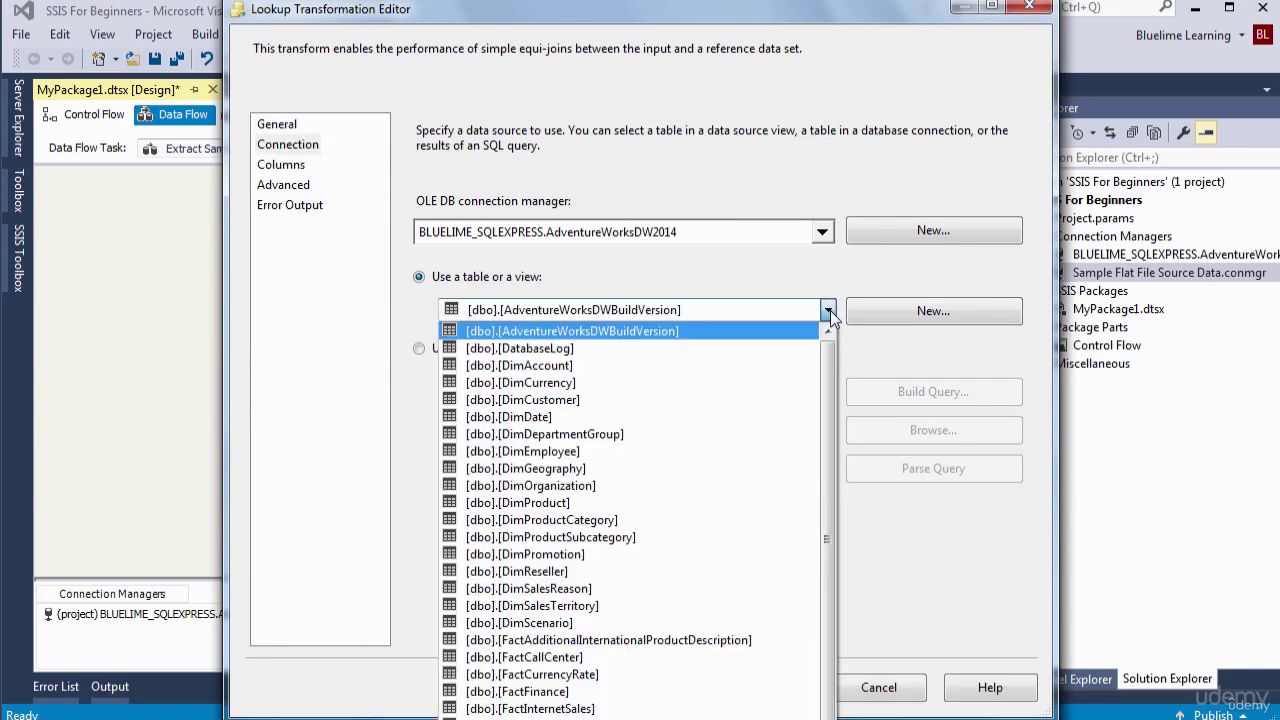
pyautogui.click(548, 417)
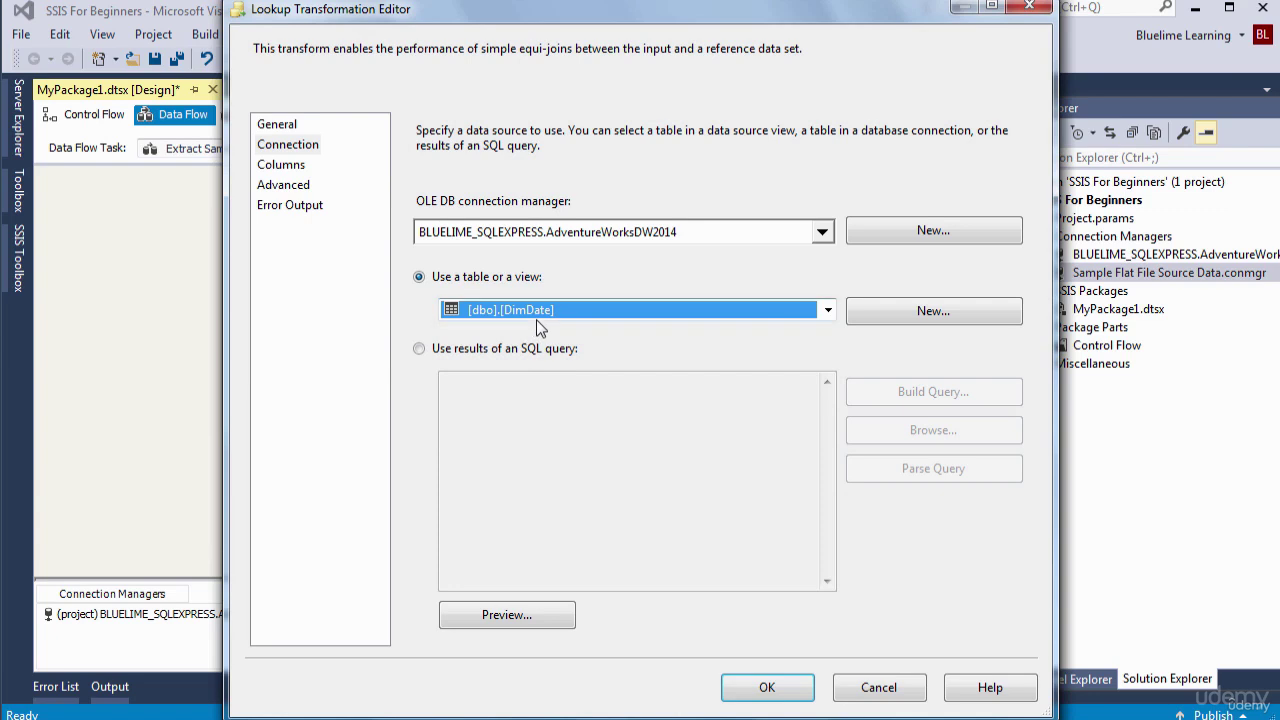
# Map the CurrencyDate input column to the FullDateAlternateKey lookup column and add DateKey as a new output column
pyautogui.click(290, 168)
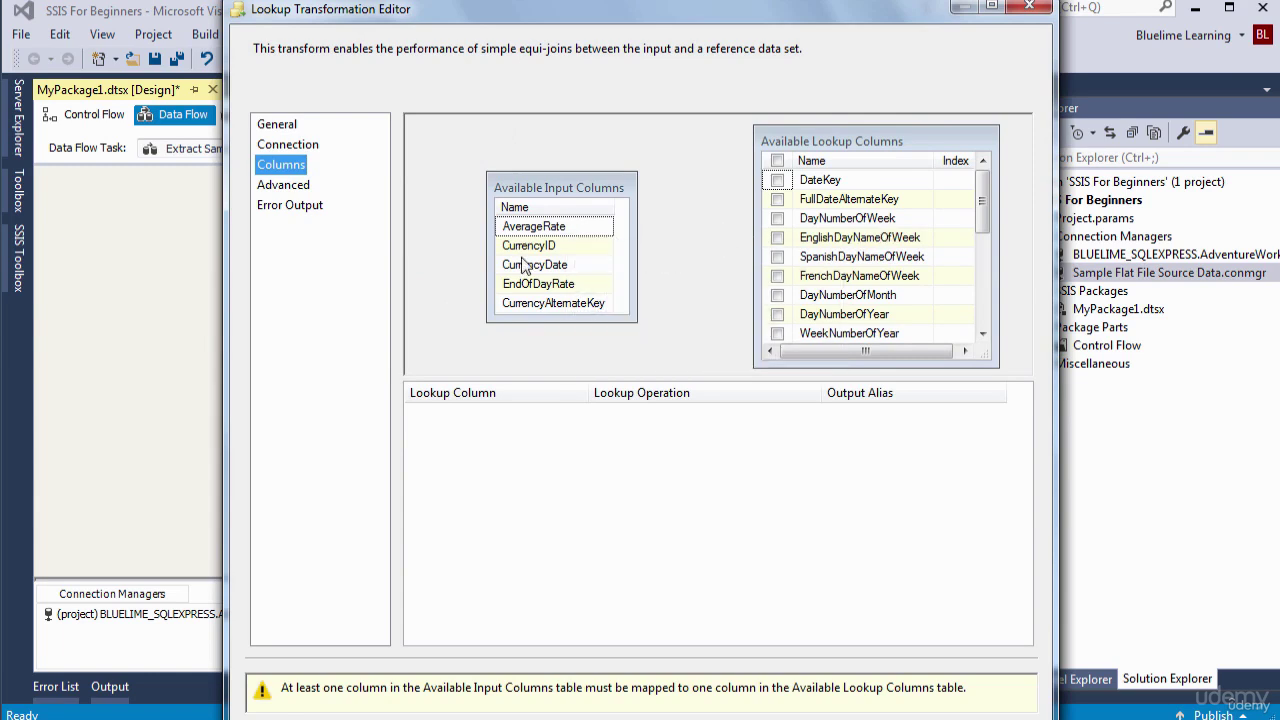
pyautogui.moveTo(538, 276)
pyautogui.moveTo(537, 270); pyautogui.dragTo(905, 200)
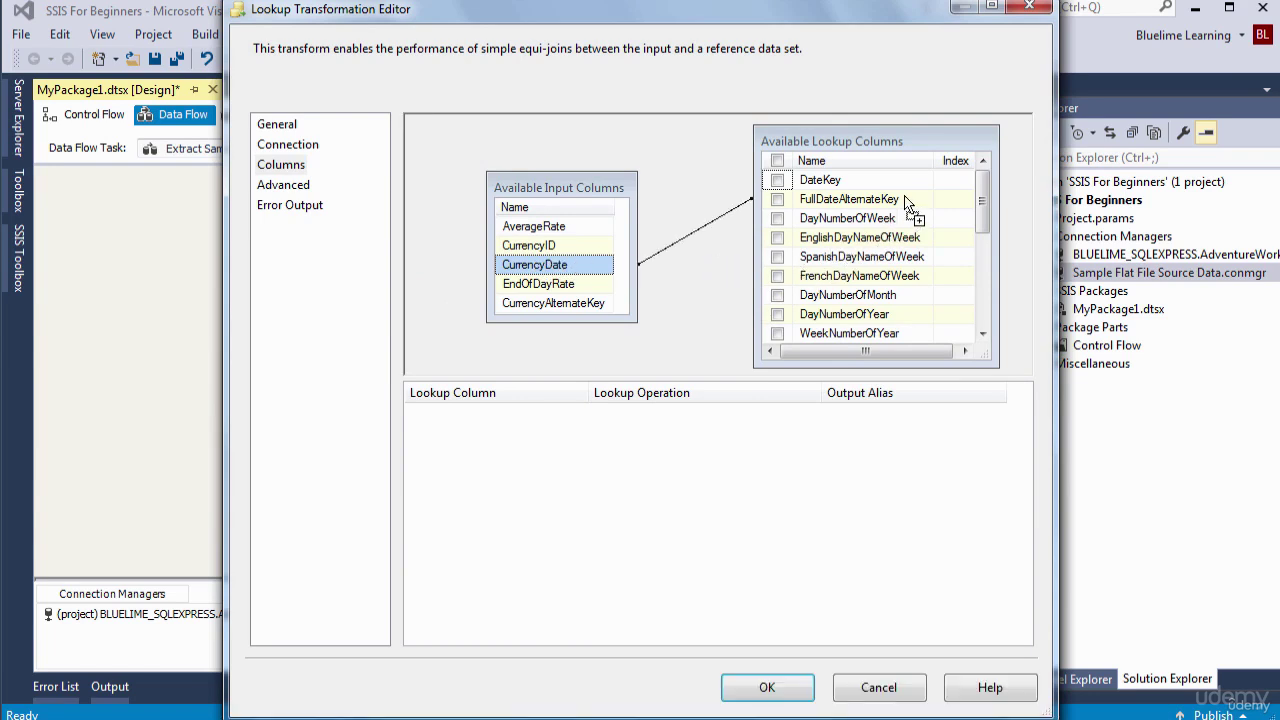
pyautogui.click(778, 181)
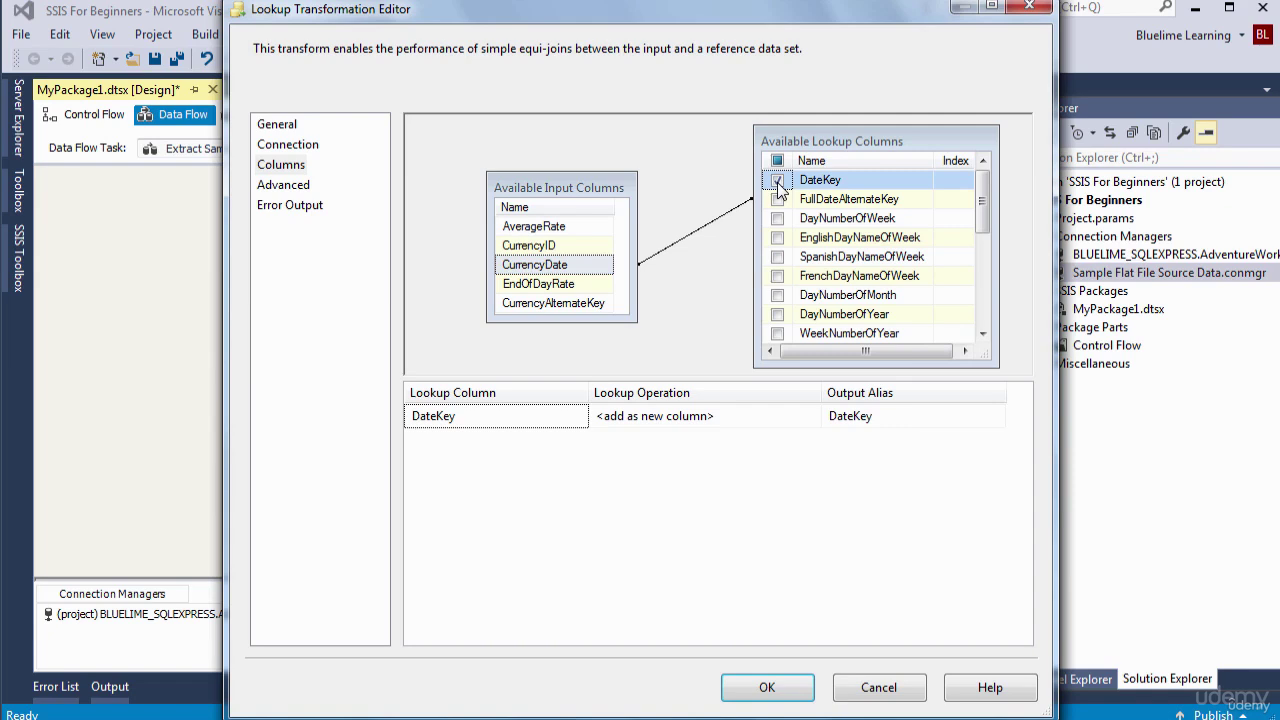
# Check the lookup's advanced caching settings, then apply the Lookup Date Key configuration and save the package
pyautogui.click(304, 188)
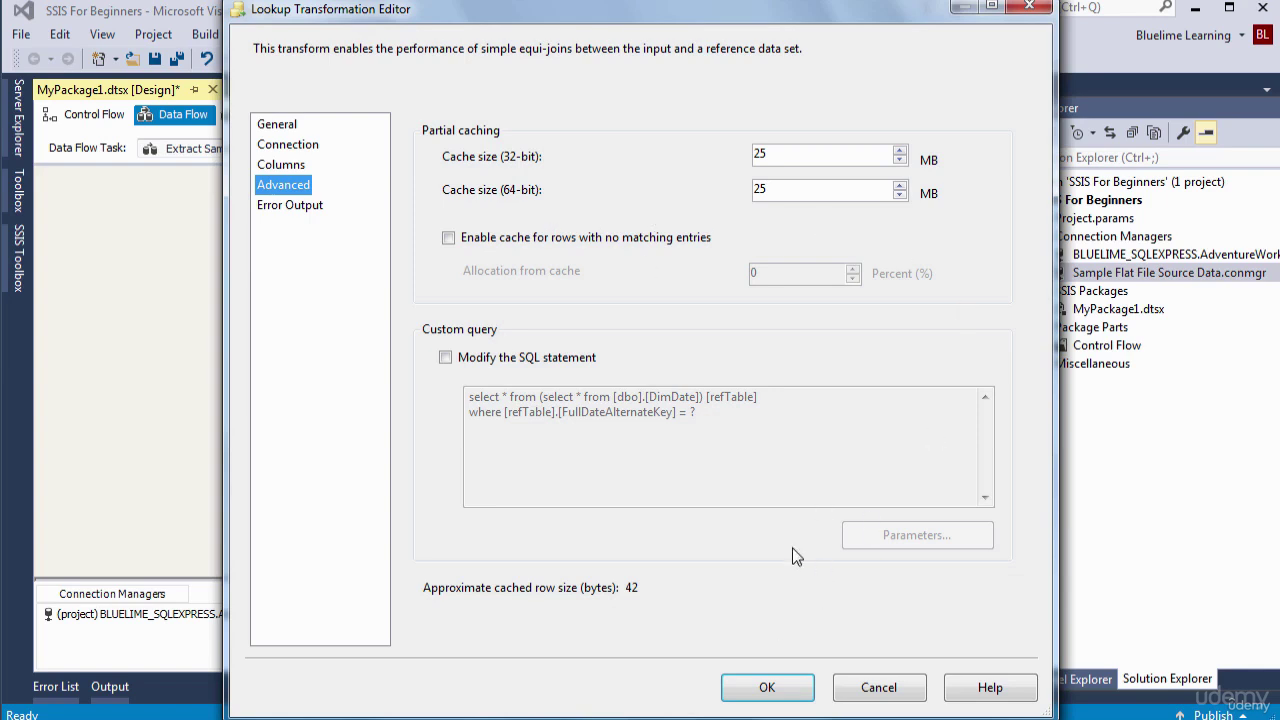
pyautogui.click(766, 688)
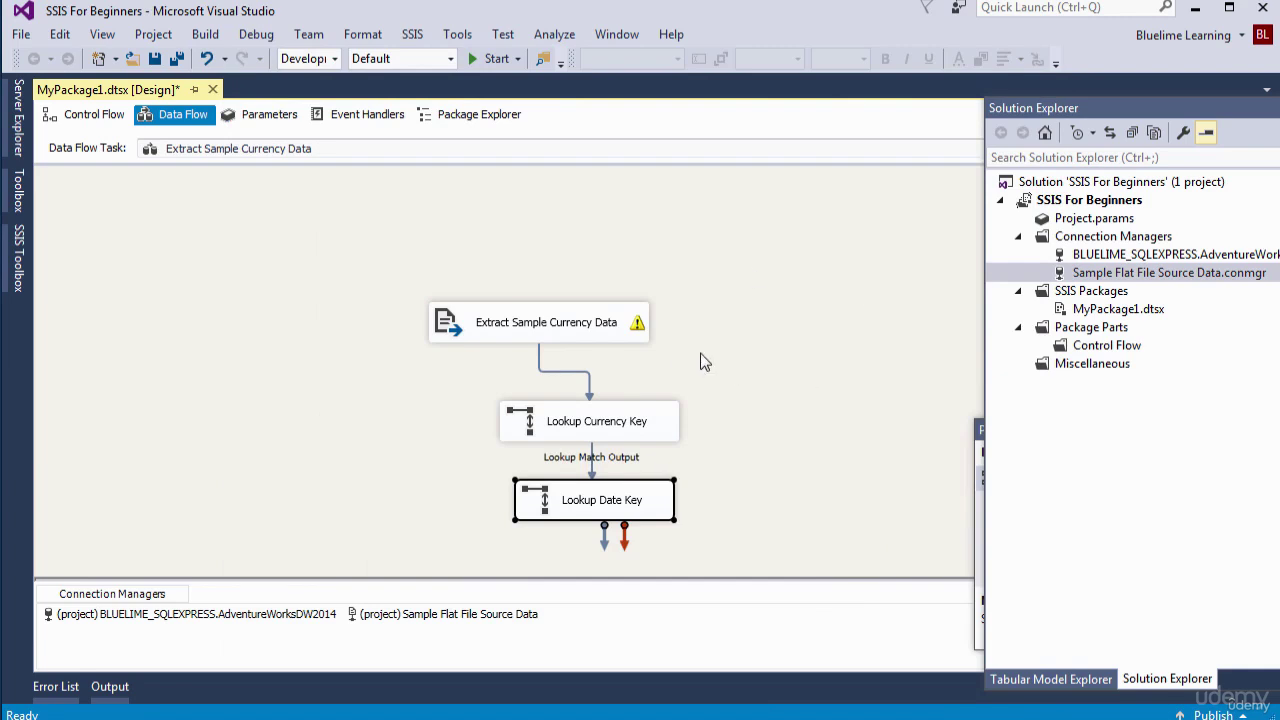
pyautogui.click(816, 376)
pyautogui.hotkey('ctrl', 's')
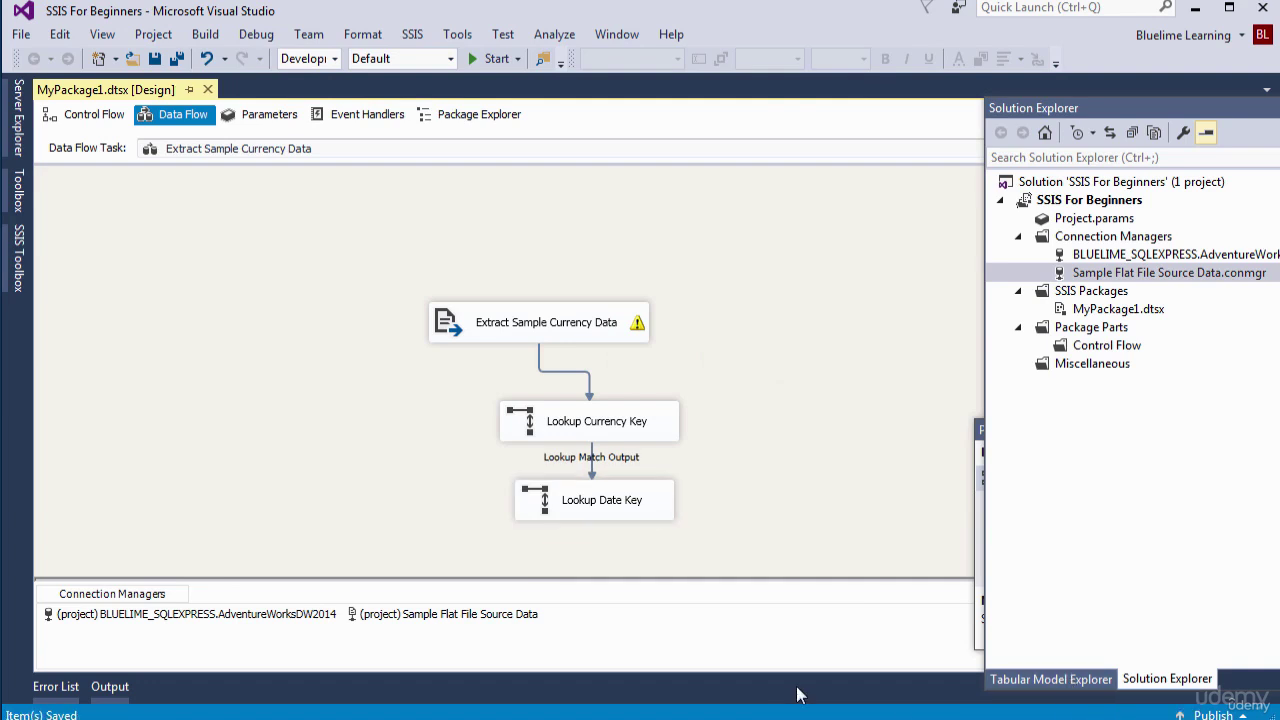
# Display the properties of the Lookup Date Key component and examine its cache and connection type settings
pyautogui.rightClick(642, 500)
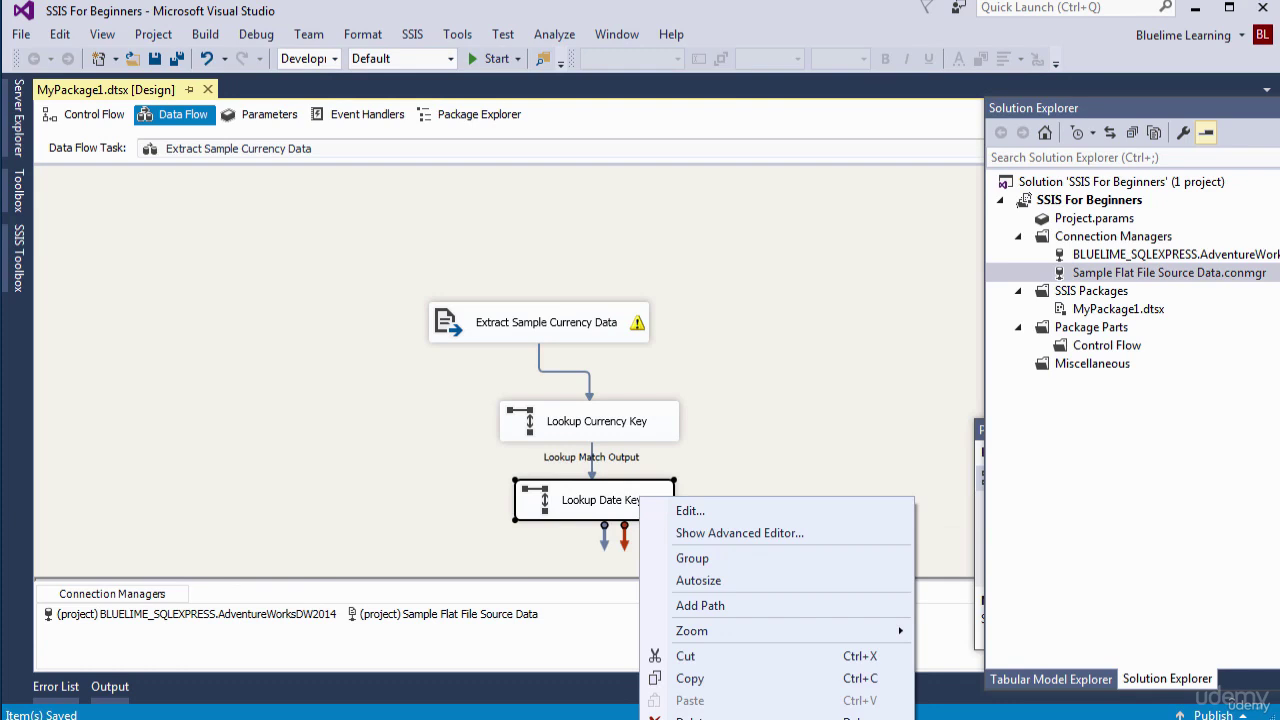
pyautogui.click(700, 719)
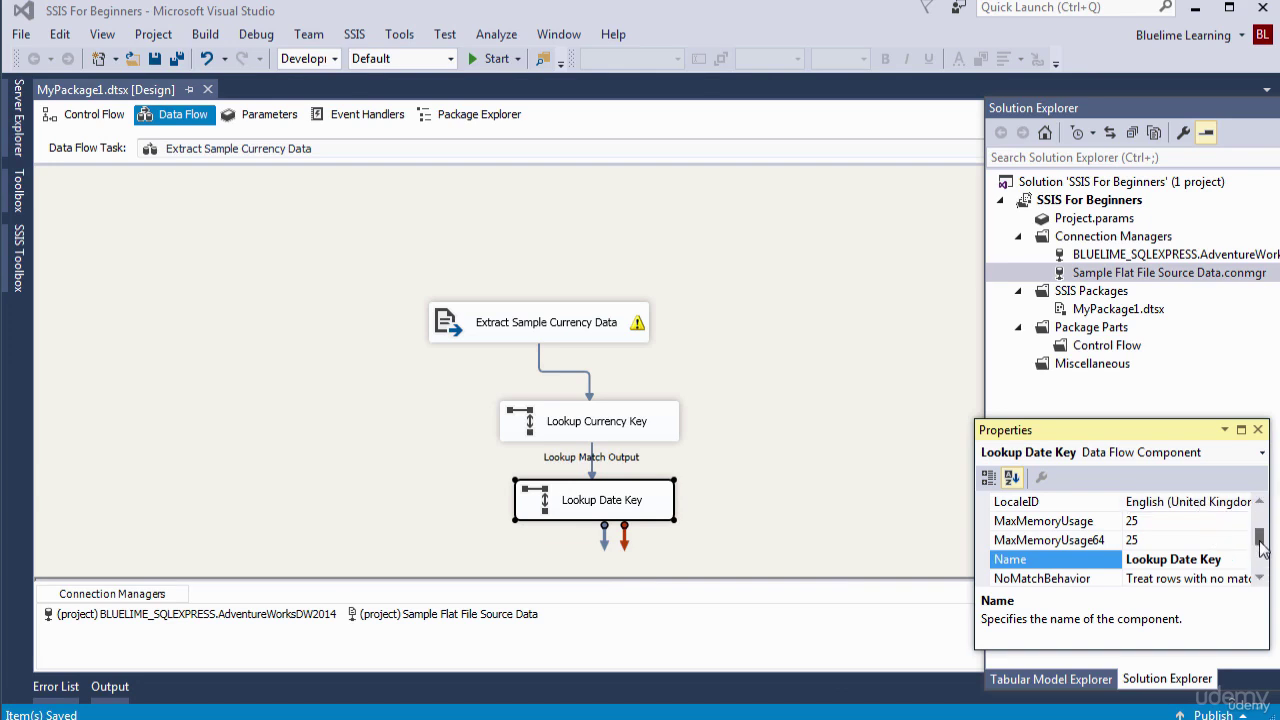
pyautogui.moveTo(1262, 545); pyautogui.dragTo(1262, 530)
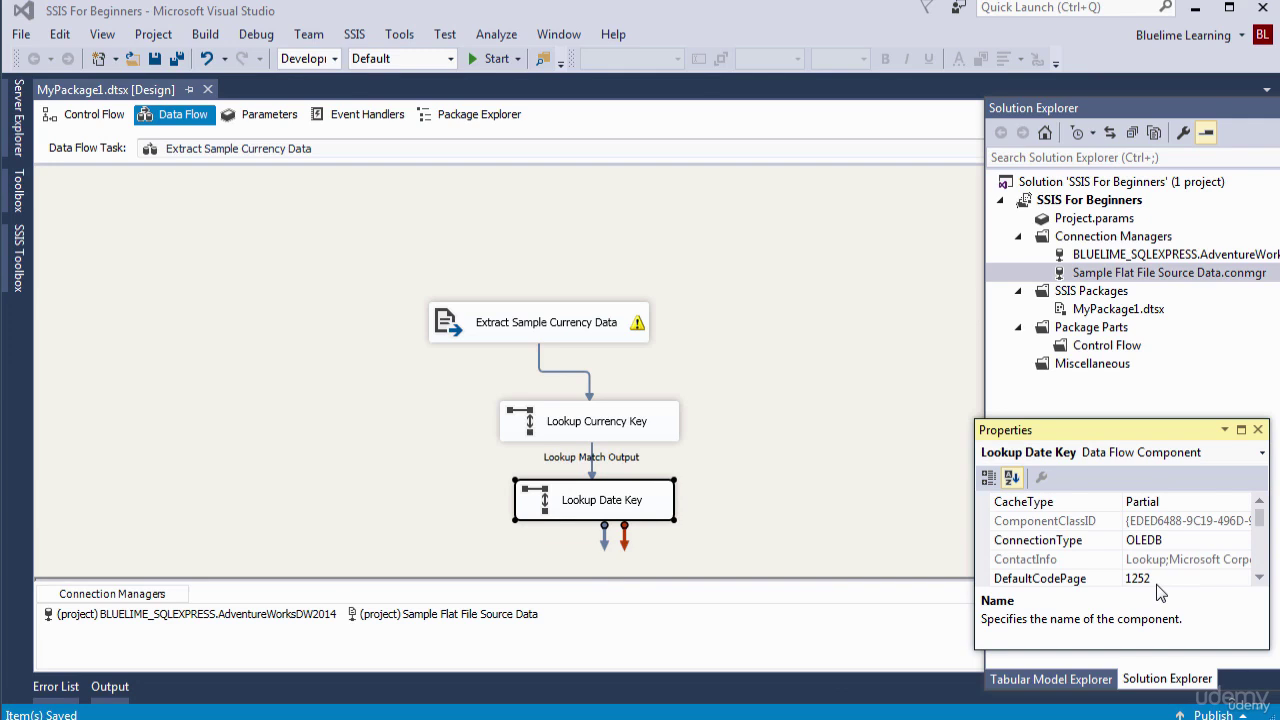
# Open the Sample Flat File Source Data connection manager for editing and display its advanced column properties
pyautogui.click(859, 505)
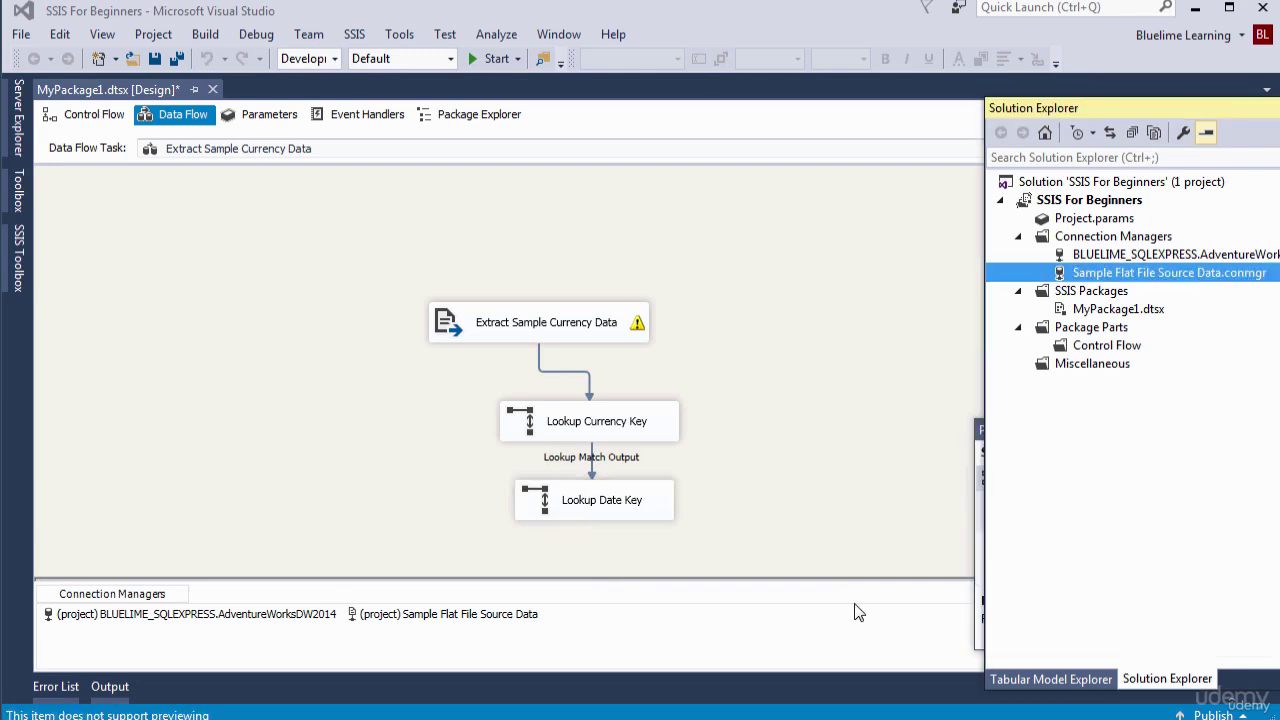
pyautogui.moveTo(641, 323)
pyautogui.rightClick(1133, 281)
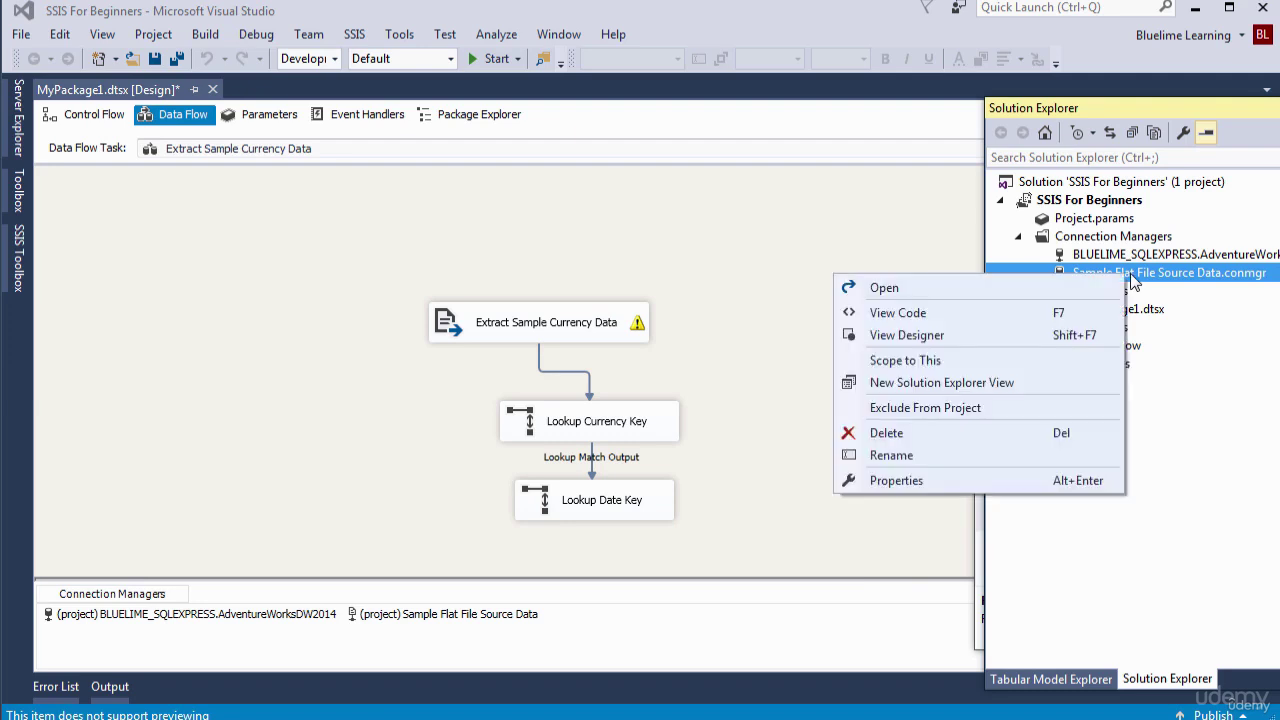
pyautogui.click(884, 288)
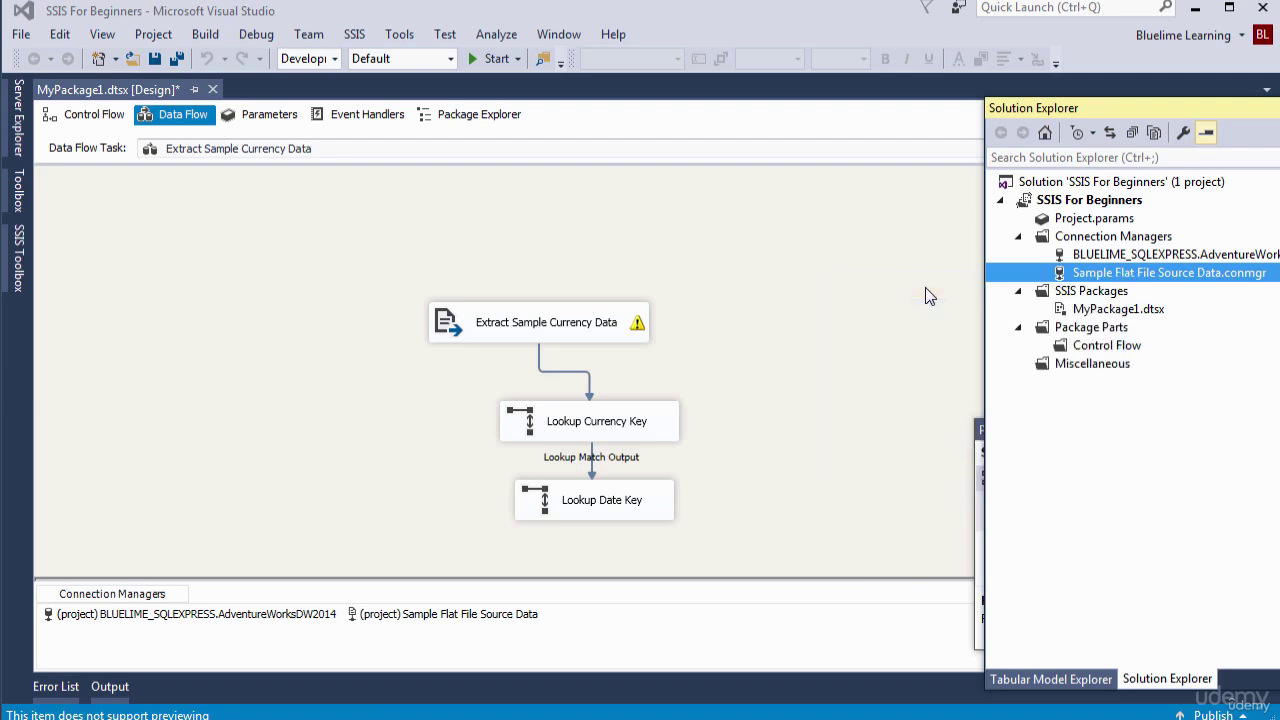
pyautogui.click(366, 226)
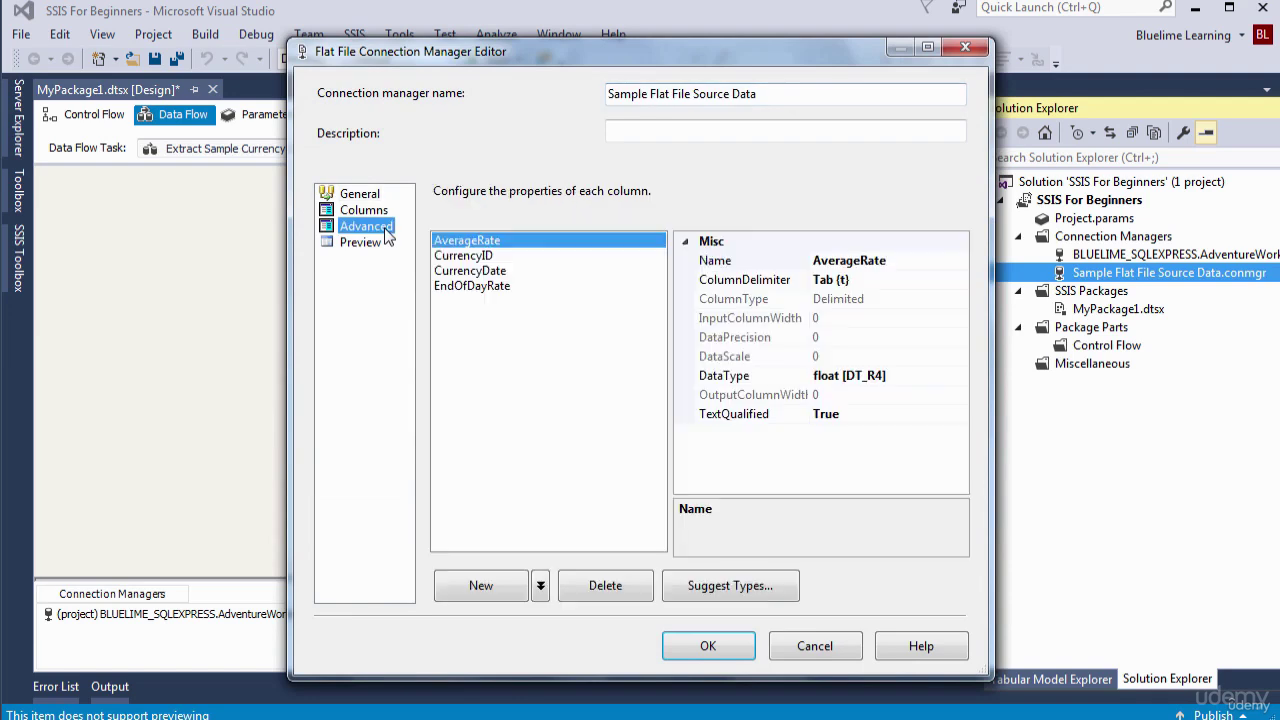
# Set the CurrencyDate column's data type to database date [DT_DBDATE] and apply the flat file connection changes
pyautogui.click(490, 271)
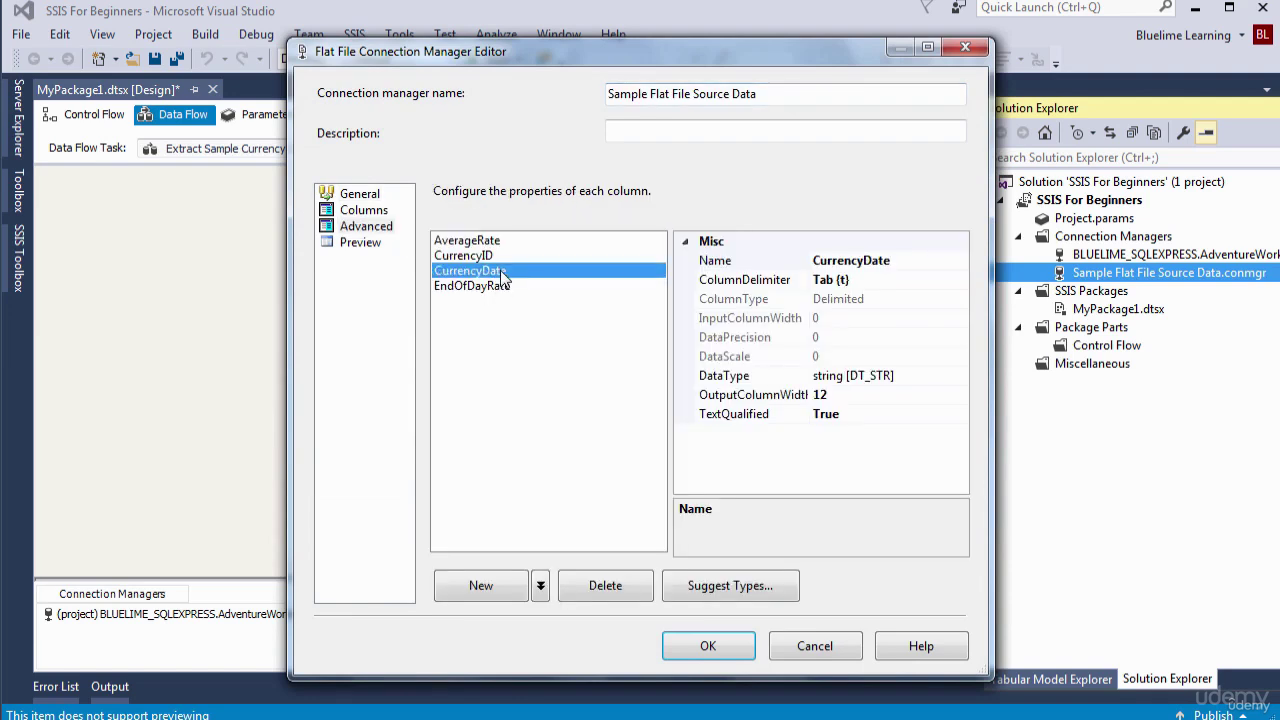
pyautogui.click(940, 382)
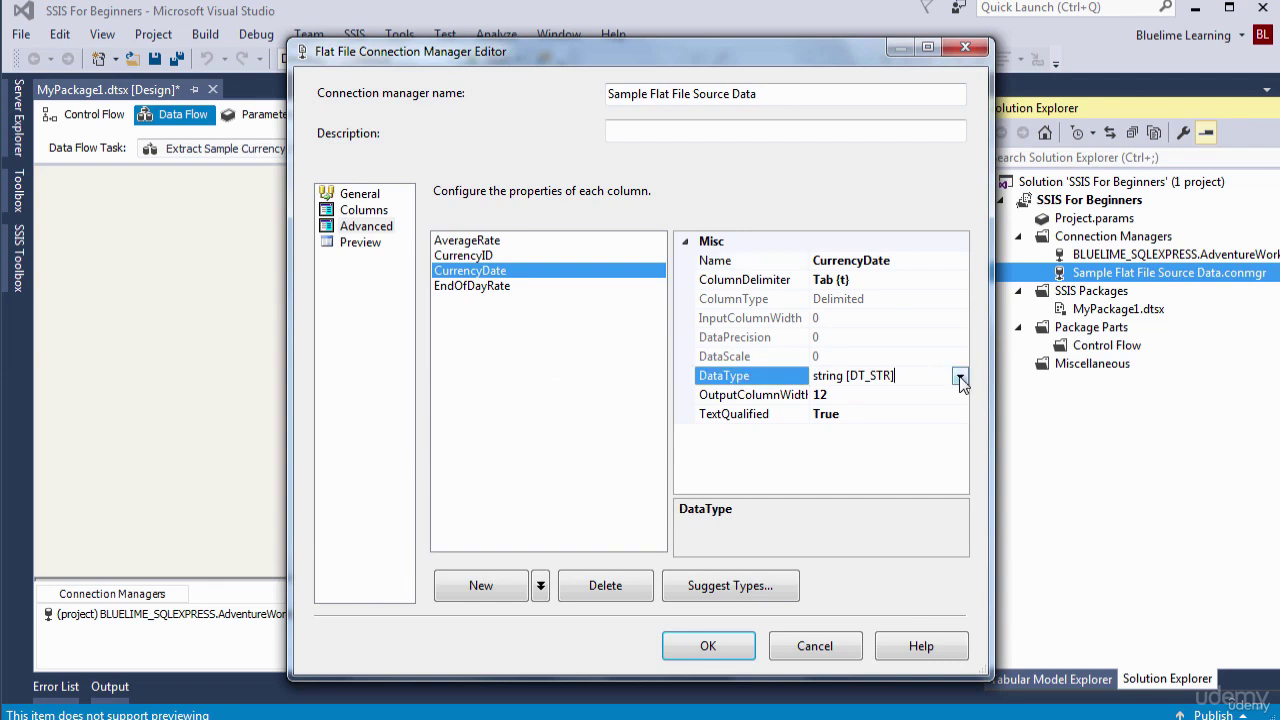
pyautogui.click(959, 377)
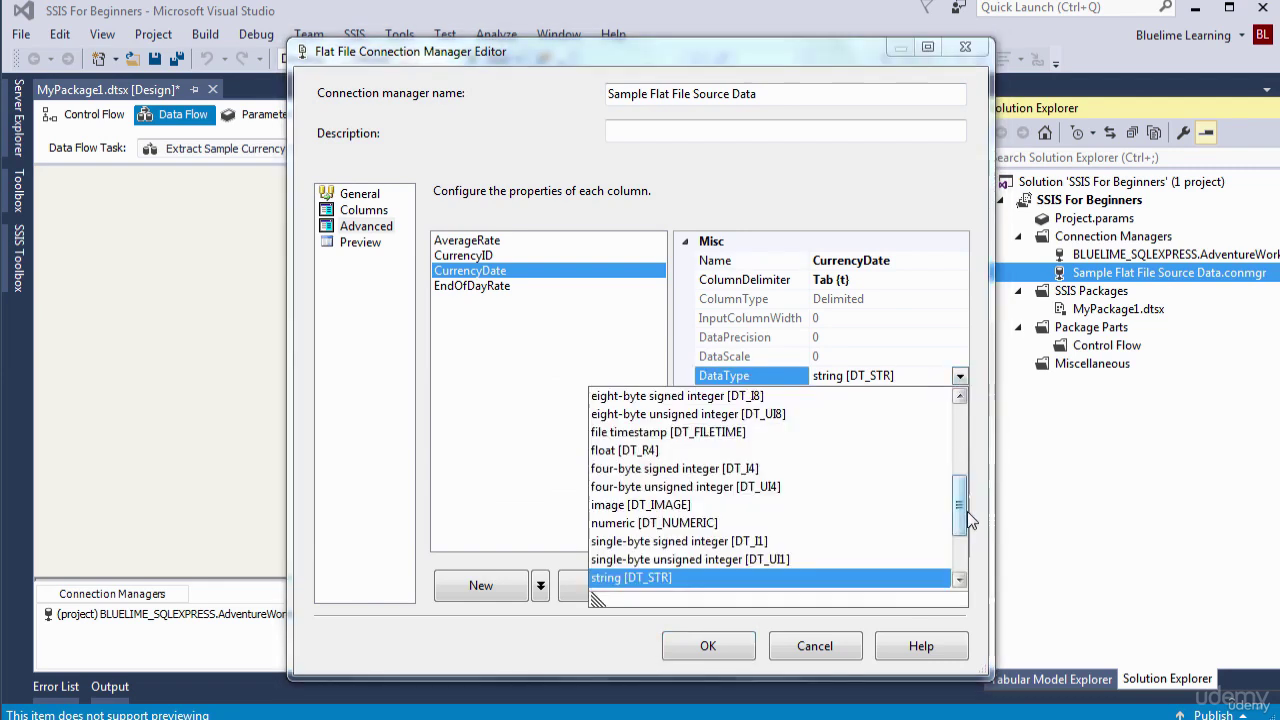
pyautogui.moveTo(965, 510); pyautogui.dragTo(964, 421)
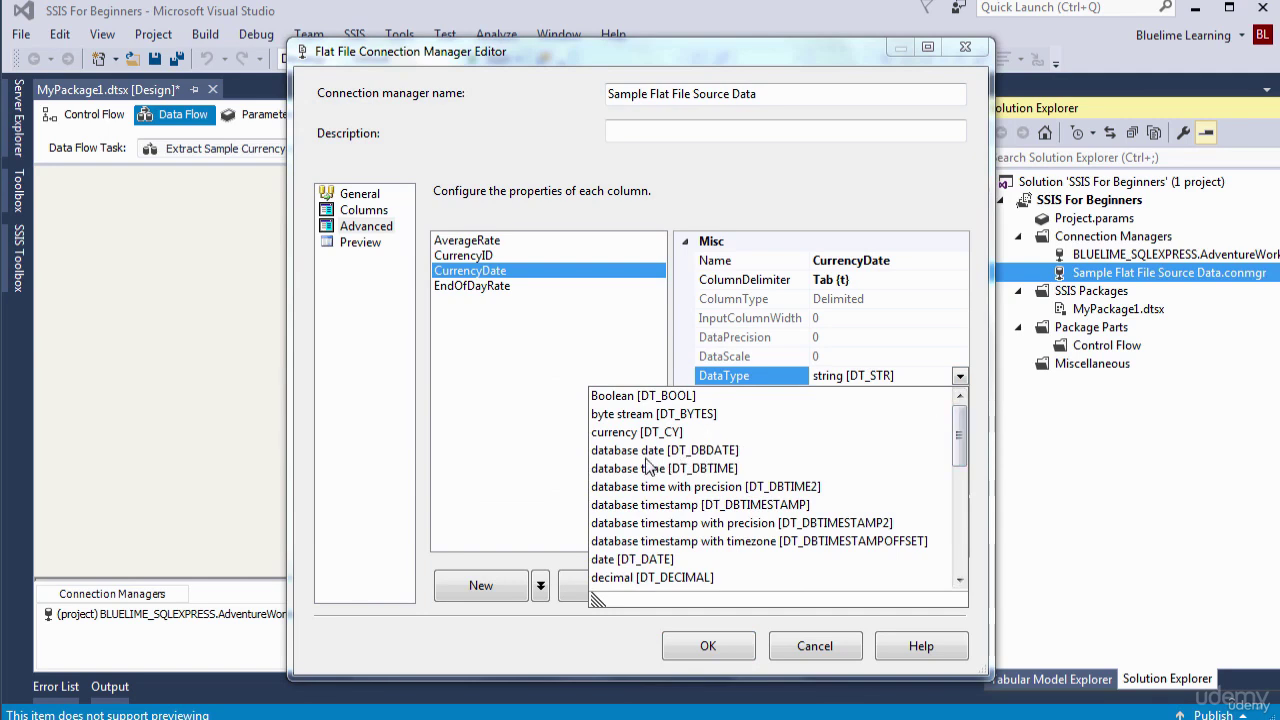
pyautogui.click(717, 452)
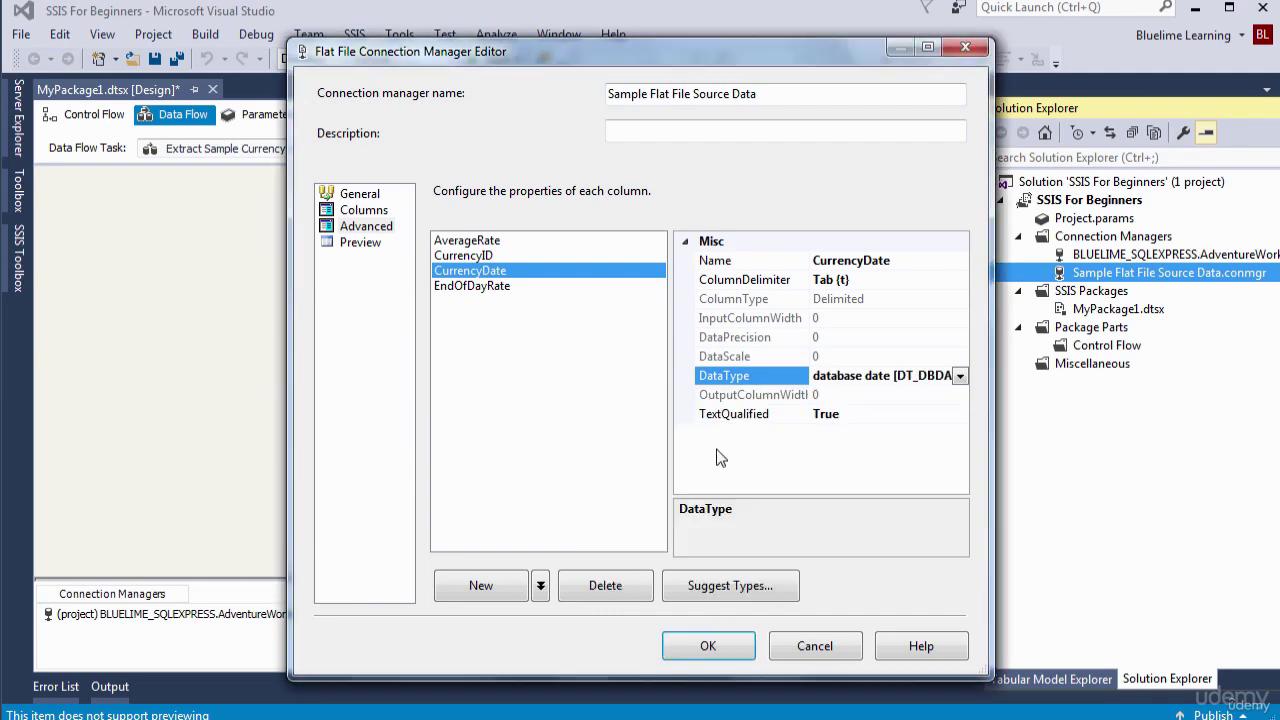
pyautogui.click(716, 645)
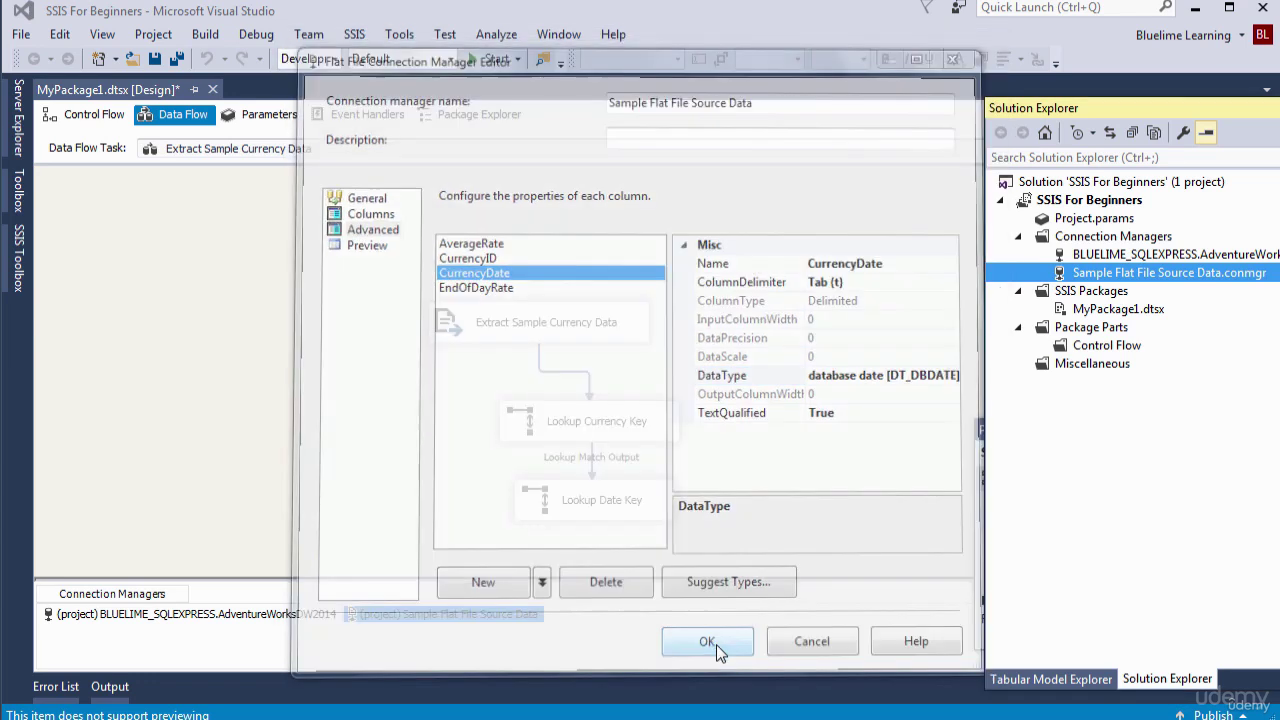